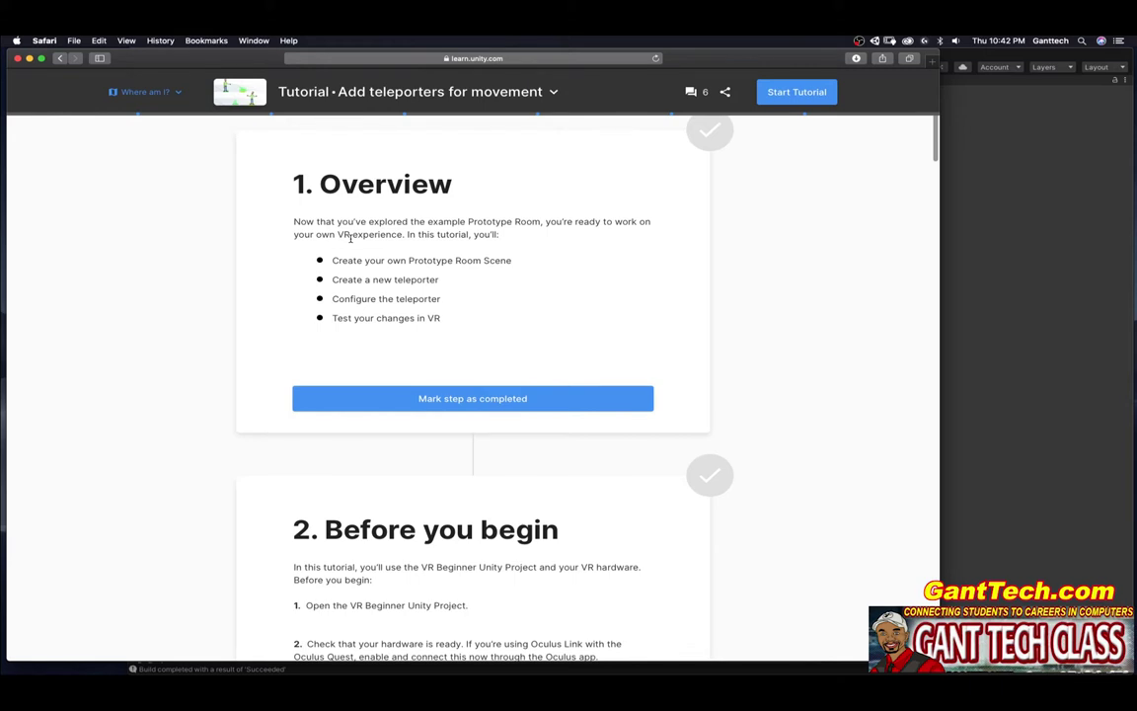
Mark the Overview and Before you begin tutorial steps as completed
click(447, 399)
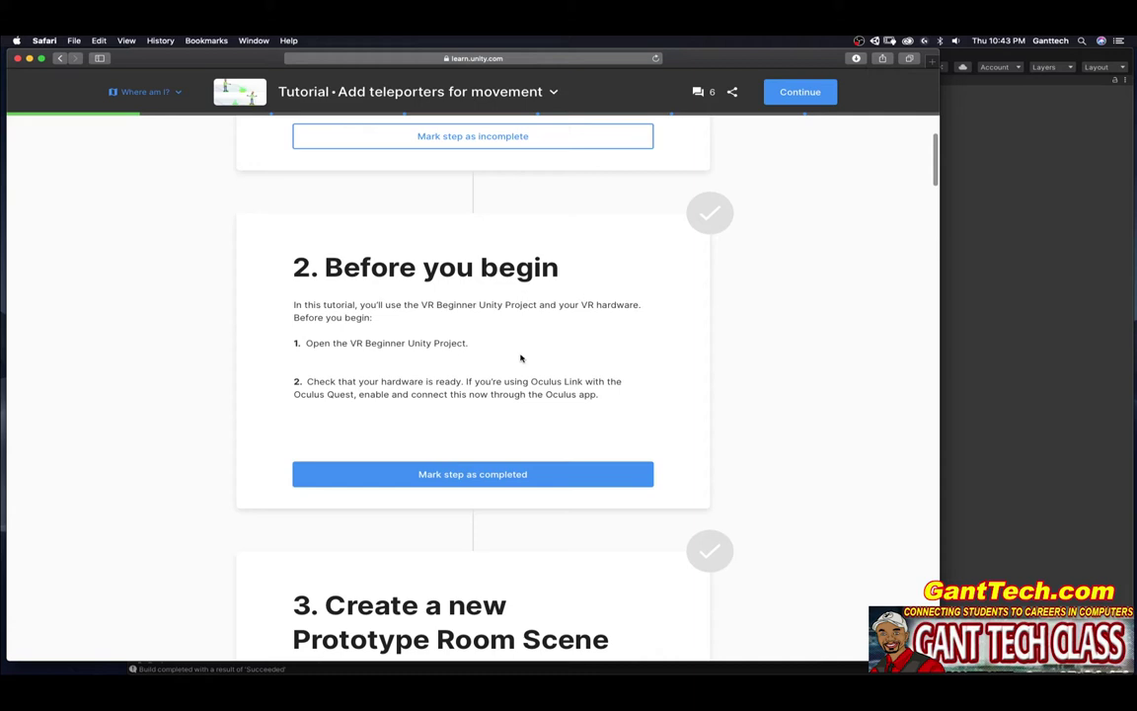
key(super+Tab)
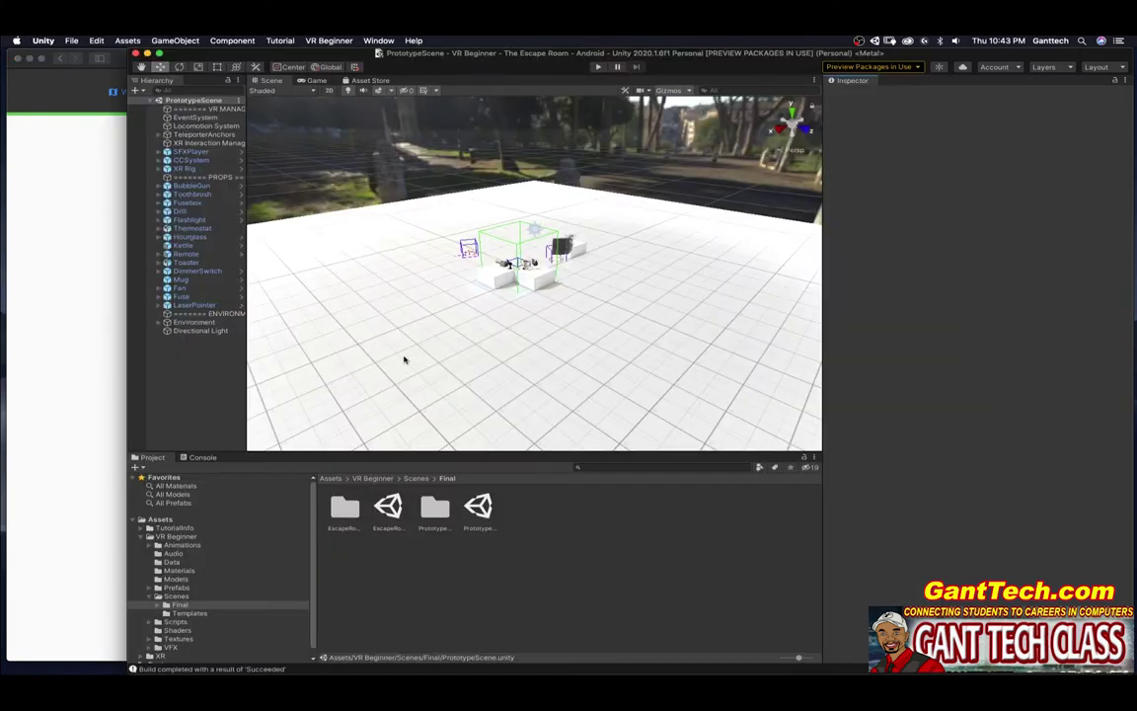
key(super+Tab)
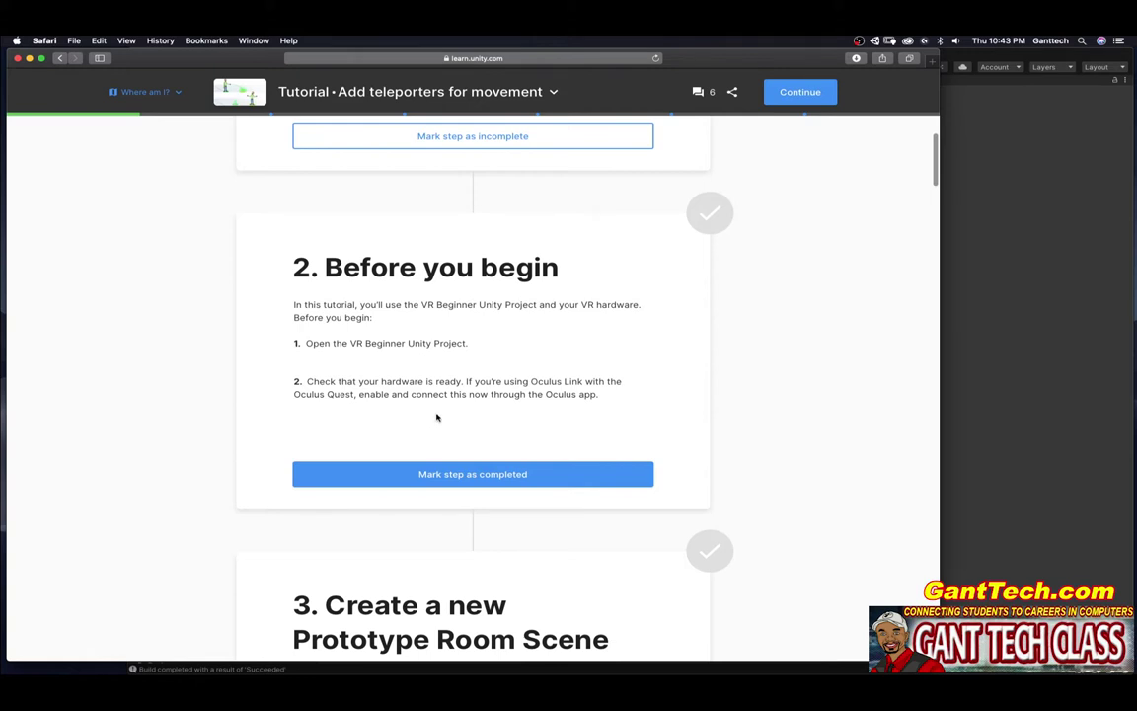
drag(531, 382, 582, 382)
click(460, 475)
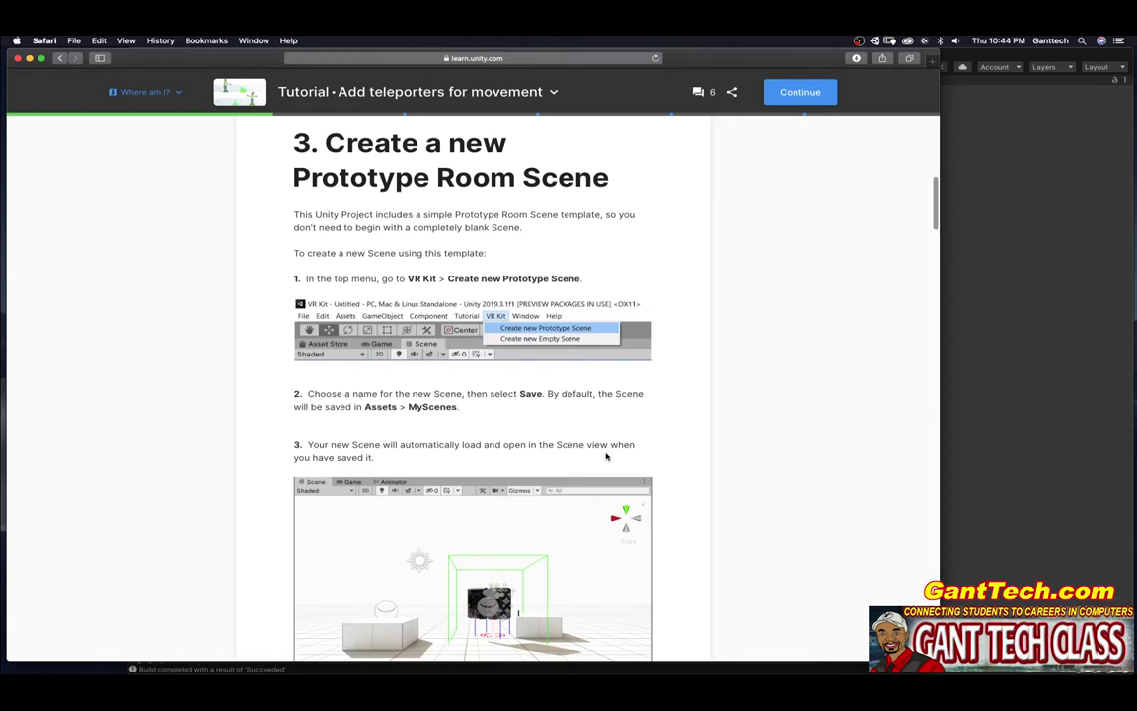
Create a new Prototype Scene from the VR Beginner template and save it as MyEscapeRoom
key(super+Tab)
click(330, 40)
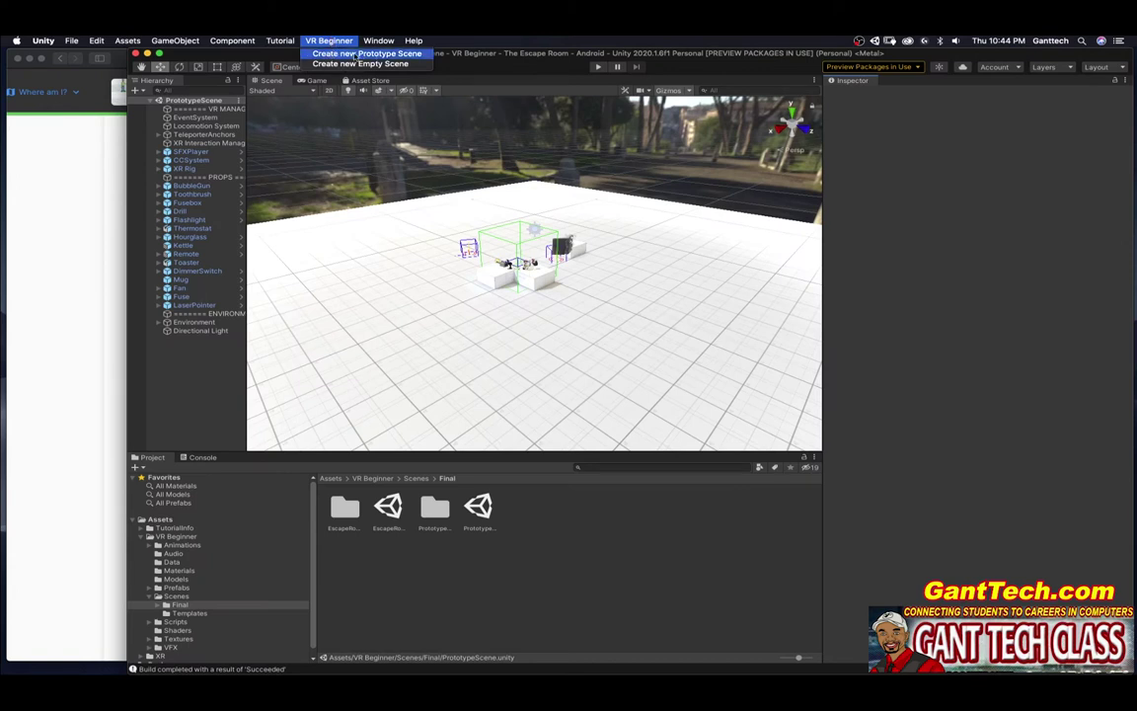
click(355, 55)
key(super+Tab)
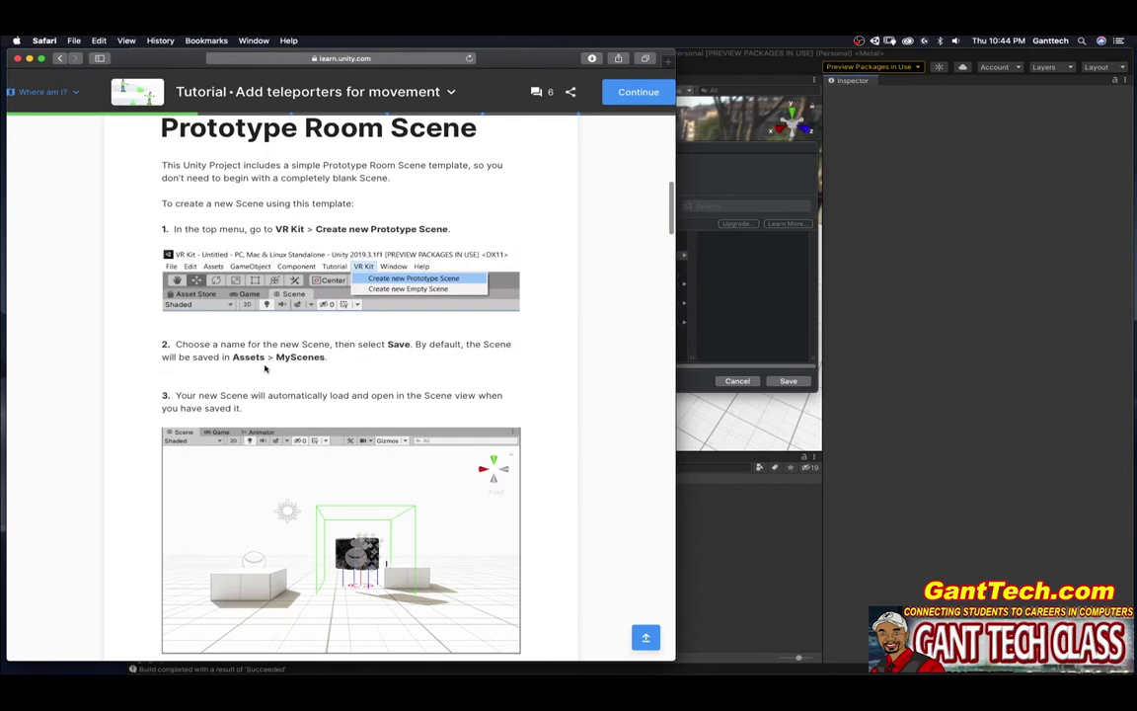
click(687, 311)
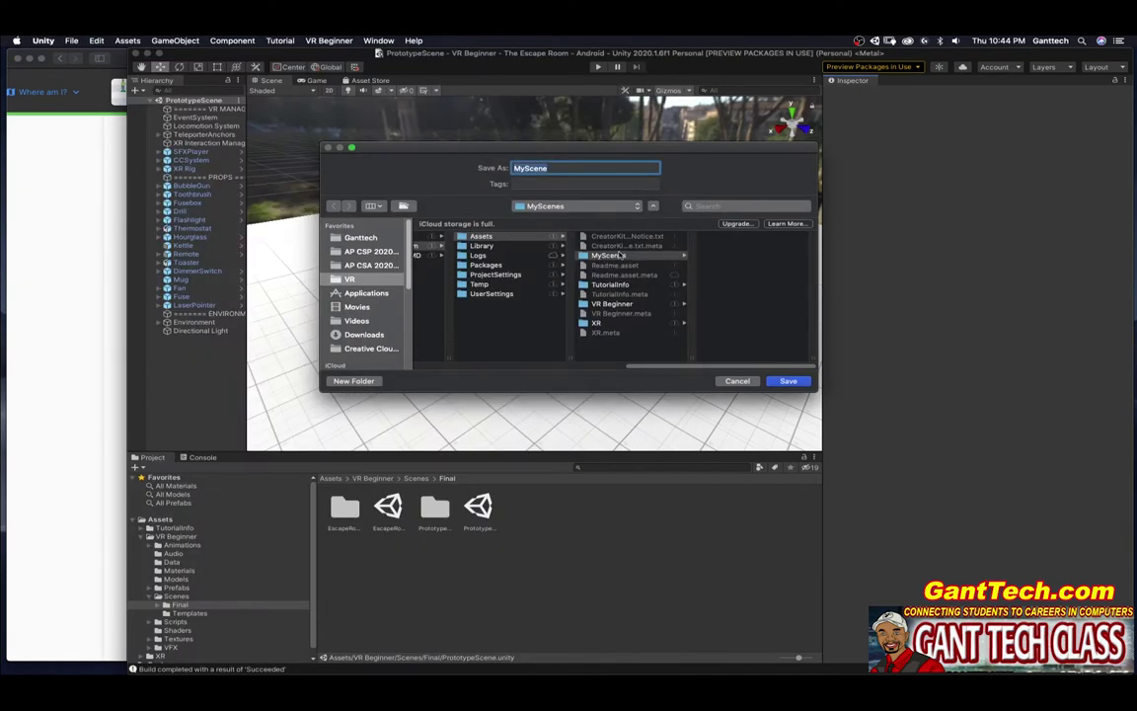
click(565, 167)
key(super+a)
text(MyEscapeRoom)
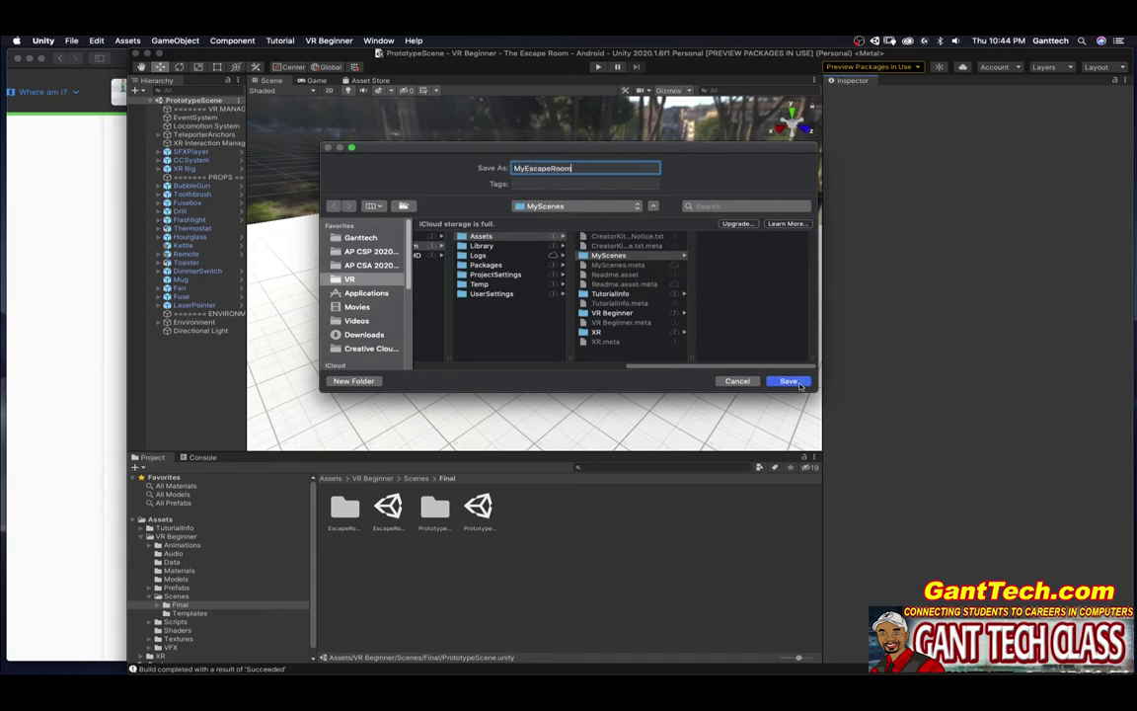
click(789, 381)
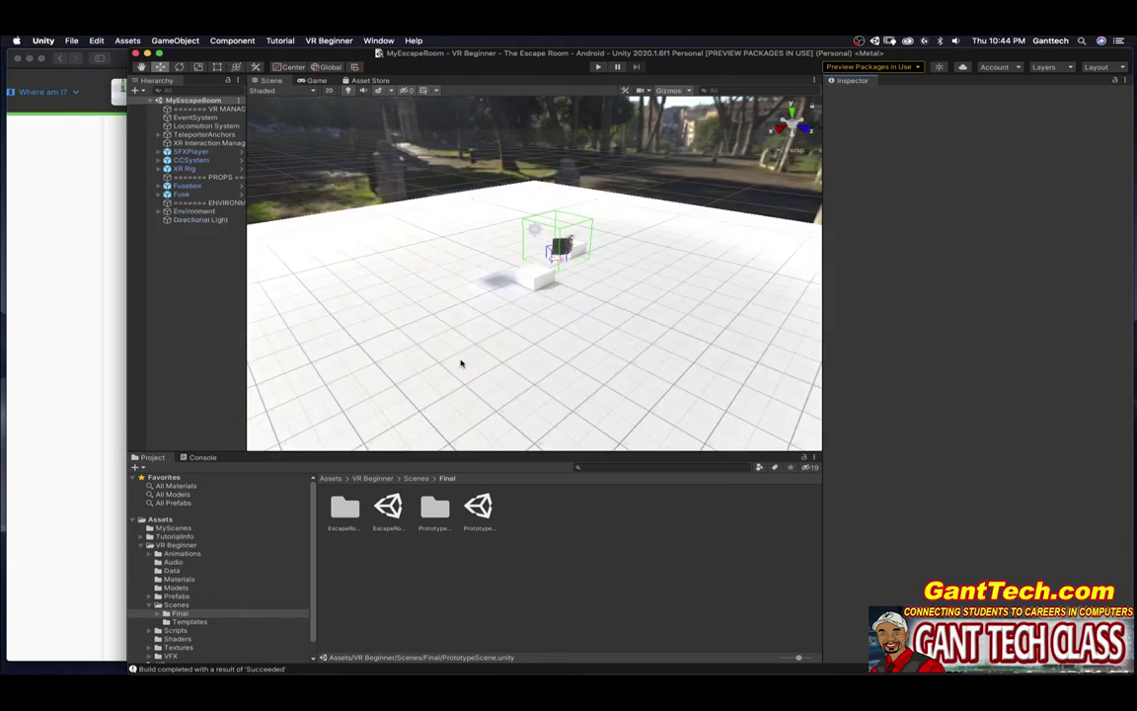
Mark the 'Create a new Prototype Room Scene' tutorial step as completed
click(69, 355)
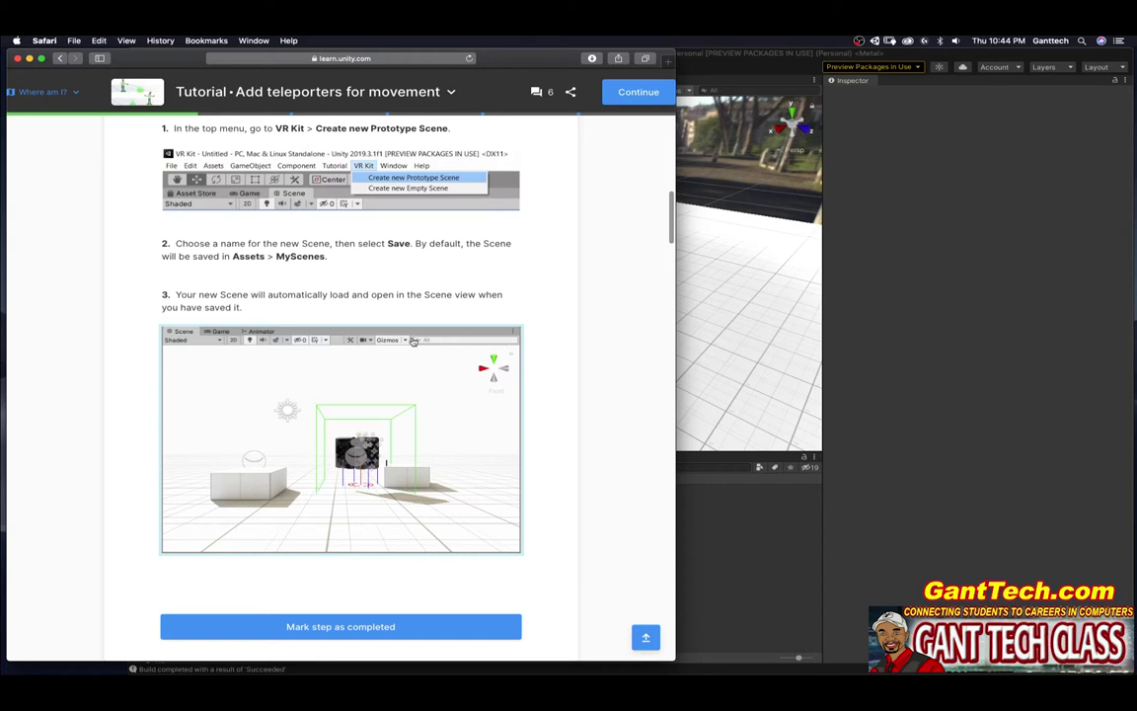
scroll(405, 395, down, 3)
click(335, 497)
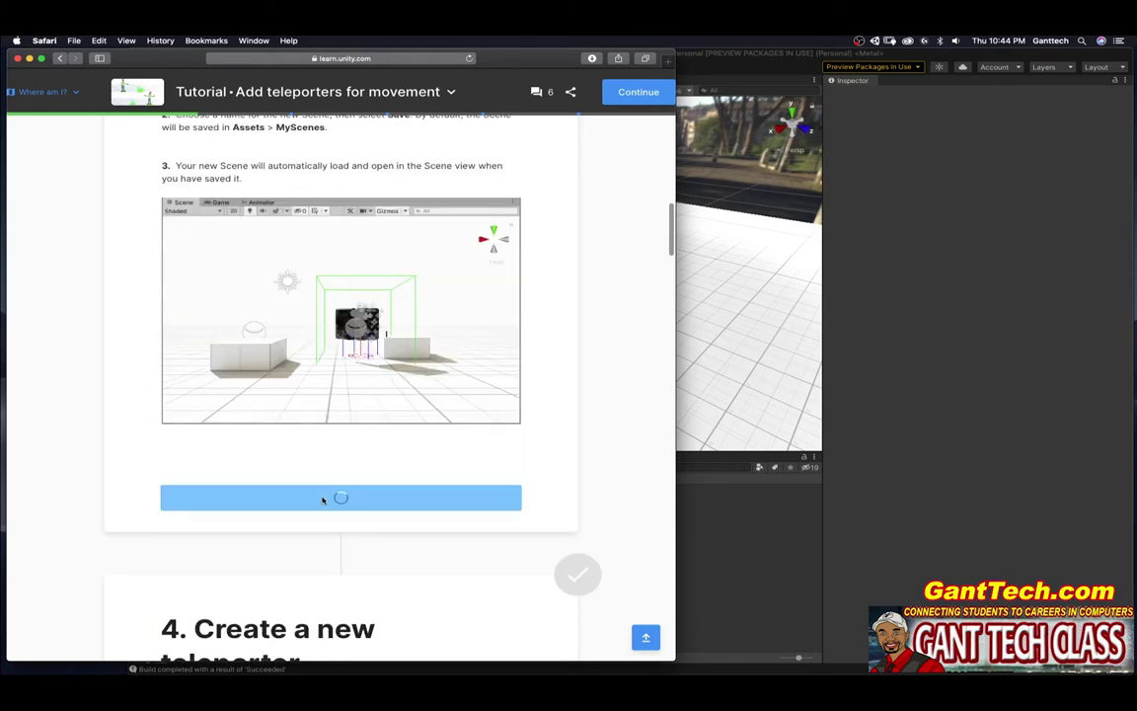
click(711, 326)
scroll(640, 331, up, 5)
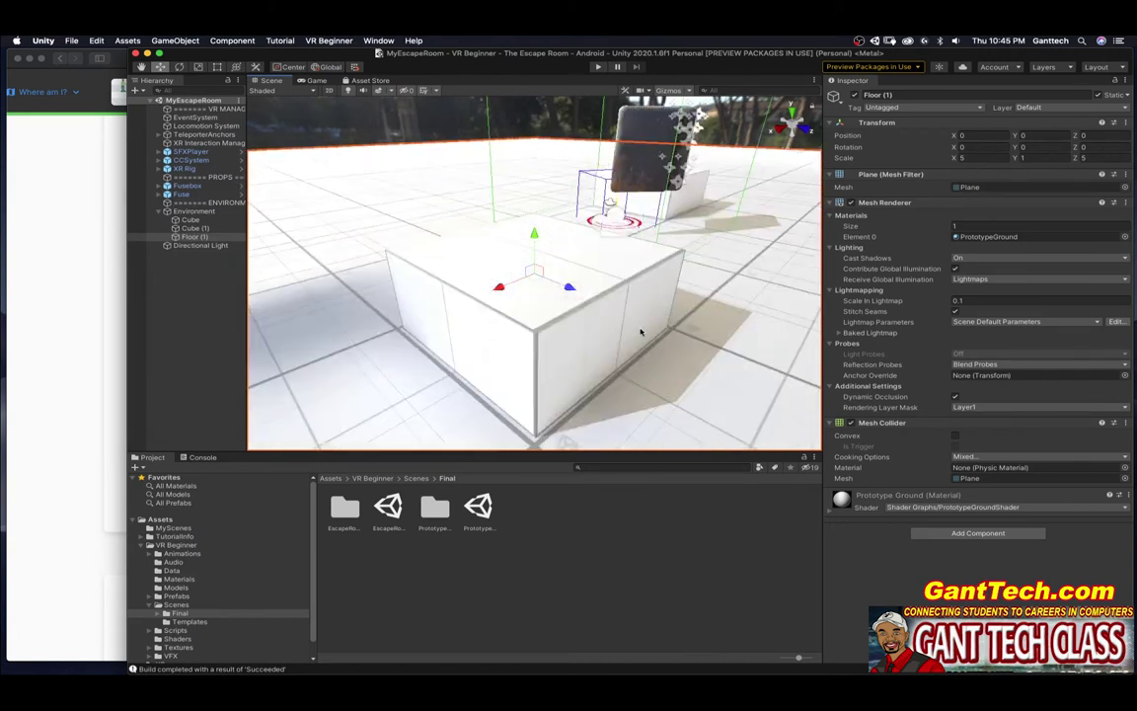
key(super+Tab)
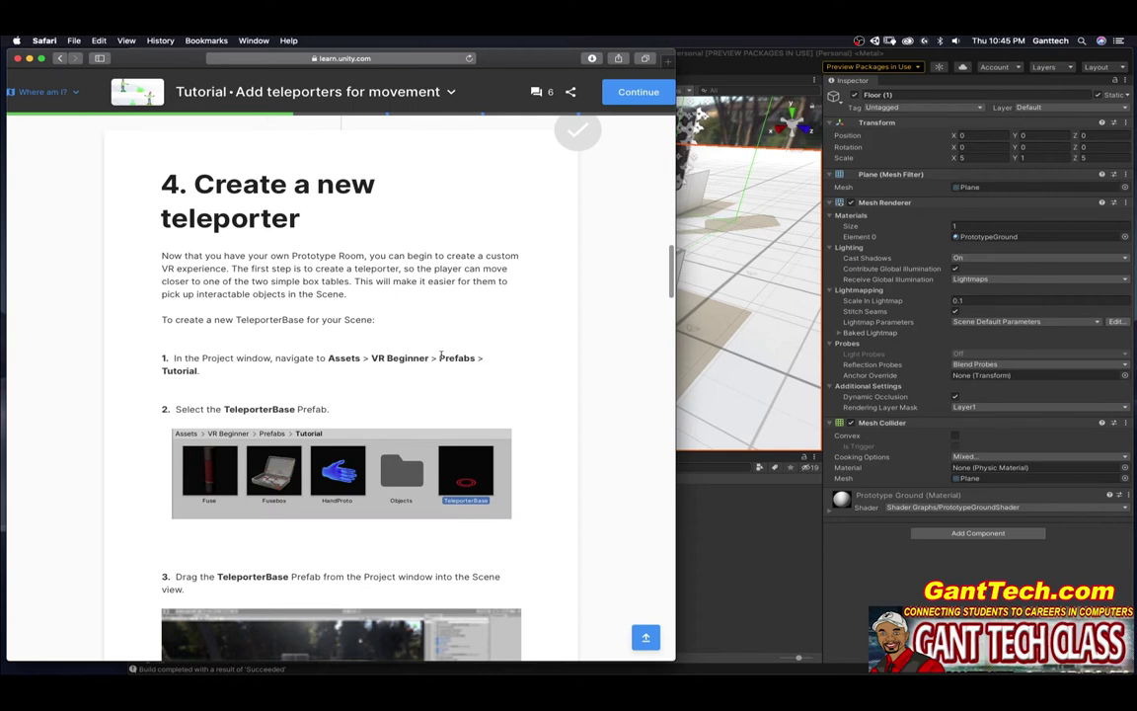
click(710, 434)
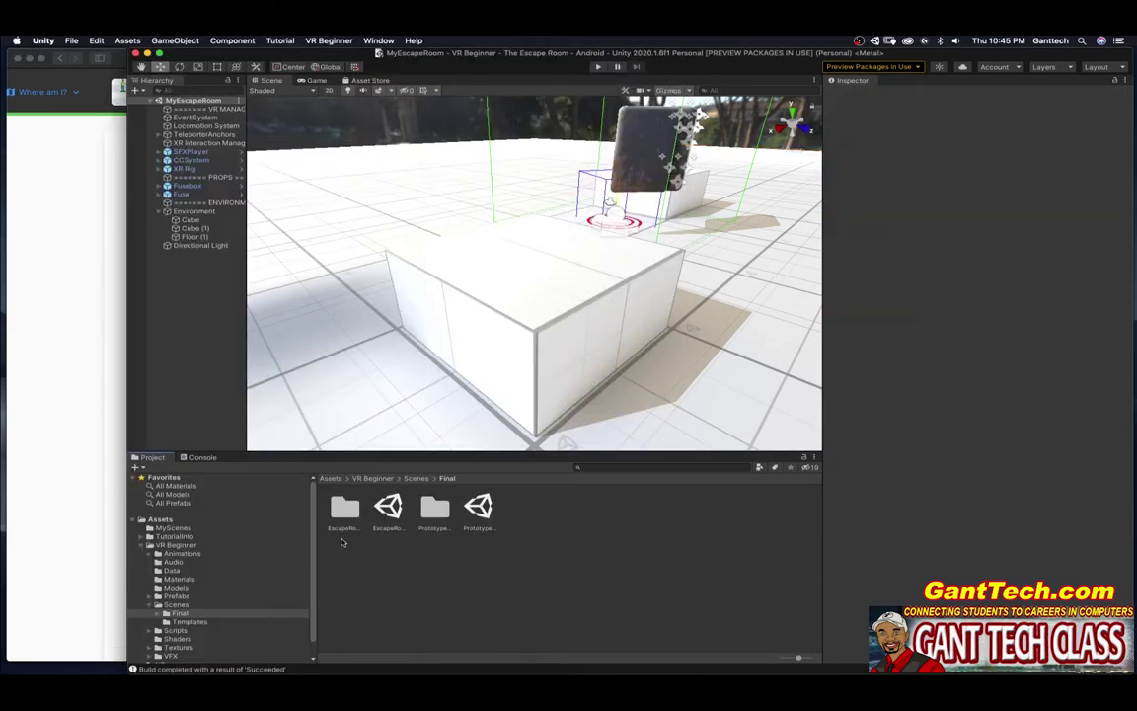
Browse the Project window to Assets > VR Beginner > Prefabs > Tutorial
click(158, 520)
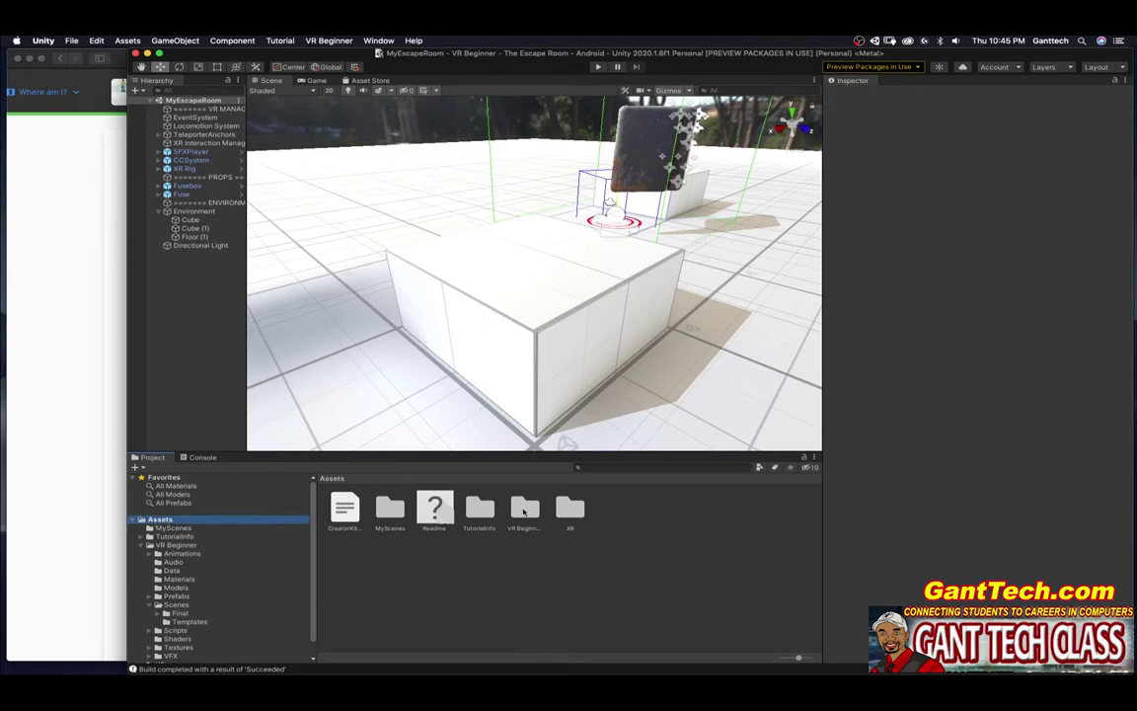
double_click(524, 507)
double_click(644, 508)
double_click(615, 507)
click(66, 376)
scroll(352, 537, down, 2)
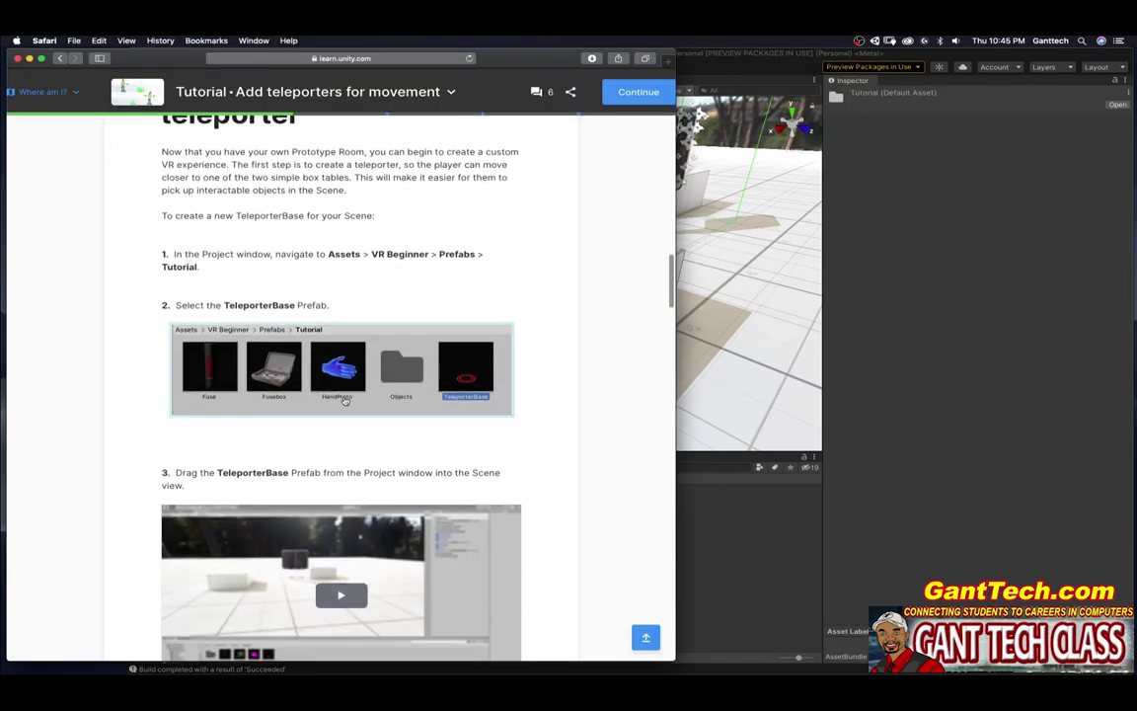
scroll(471, 466, down, 3)
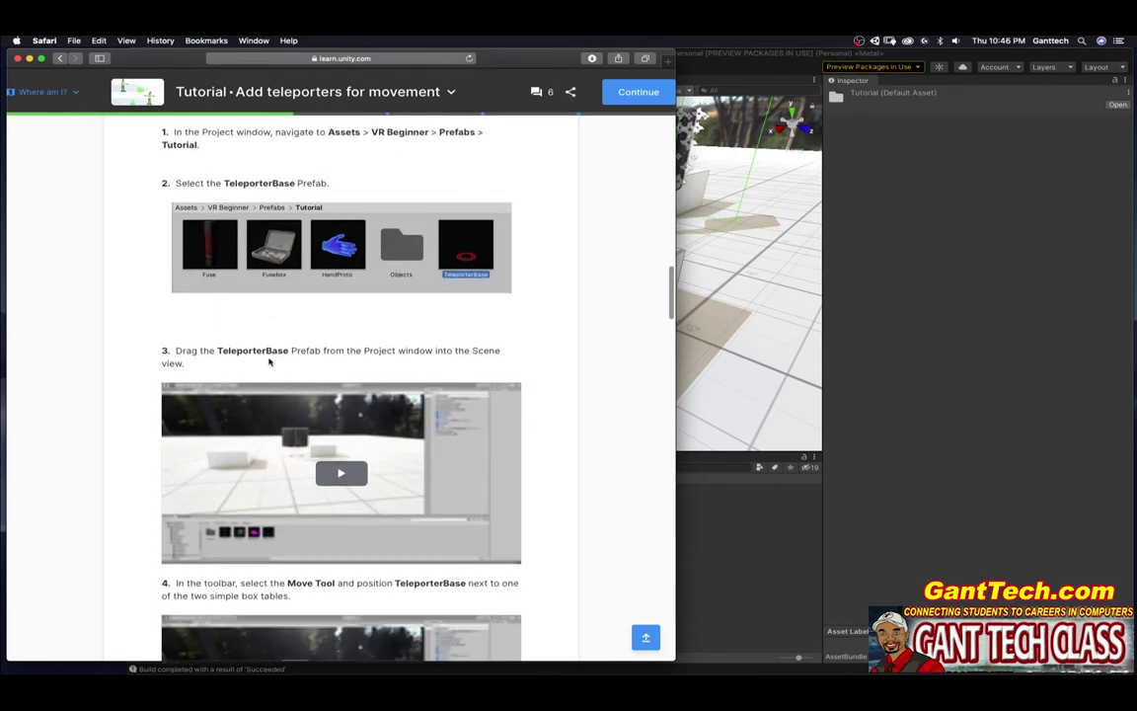
Drag the TeleporterBase prefab onto the scene floor beside a box table
key(super+Tab)
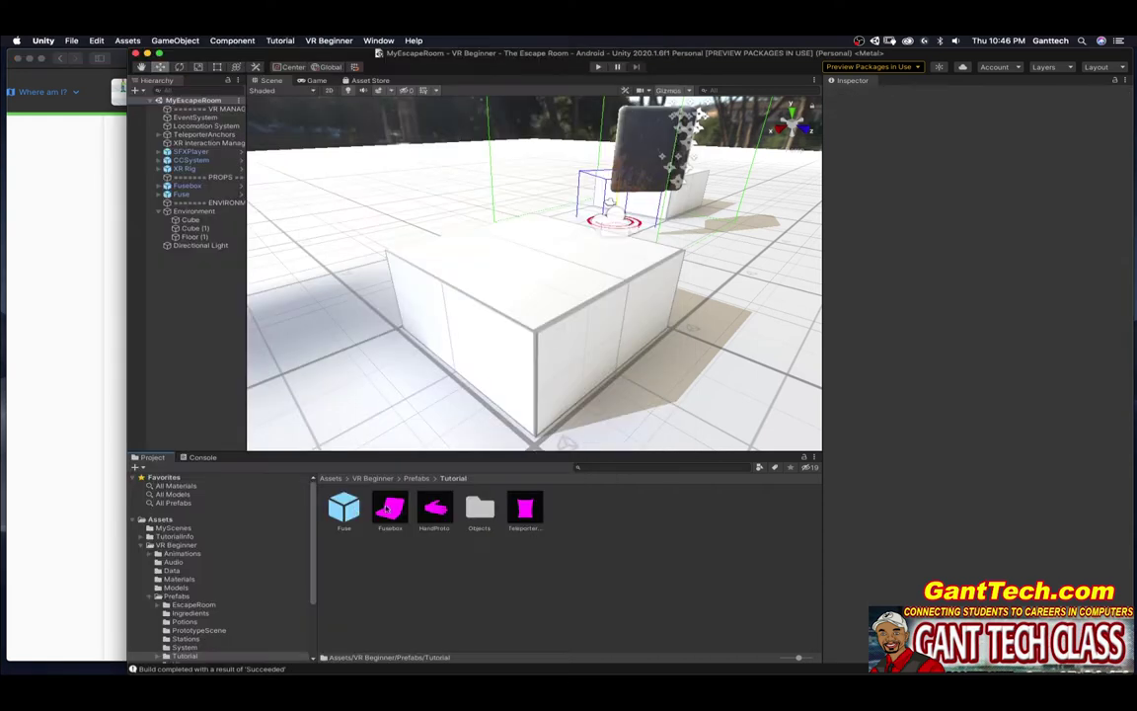
click(526, 508)
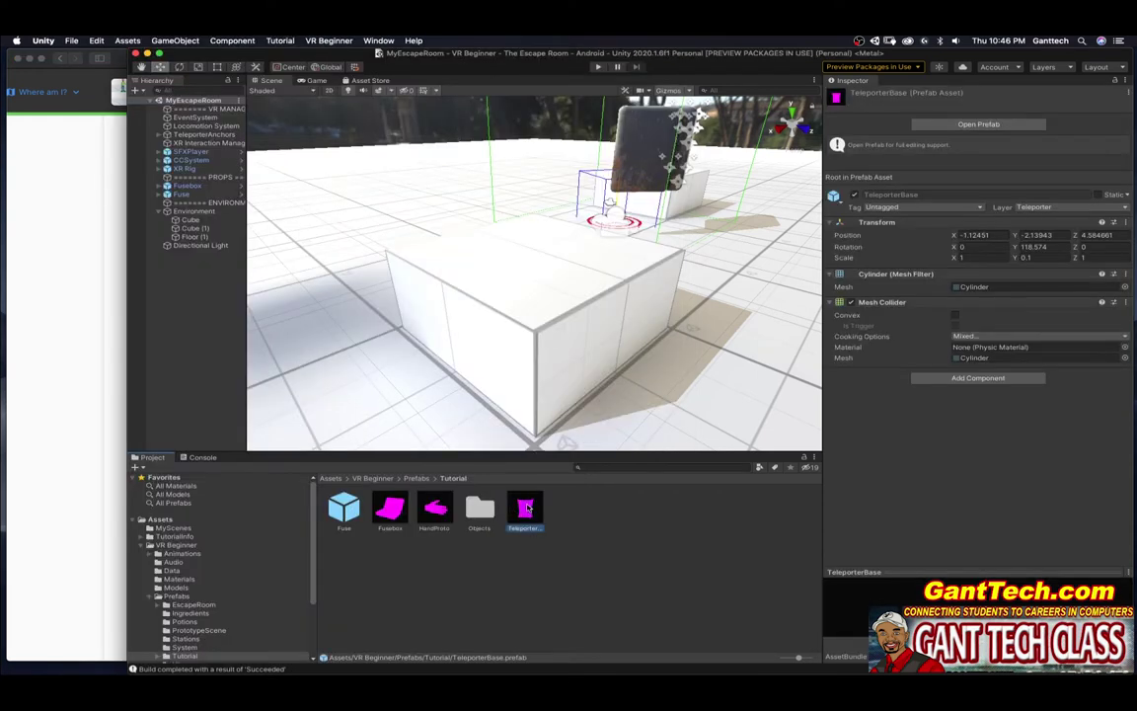
drag(528, 508, 718, 403)
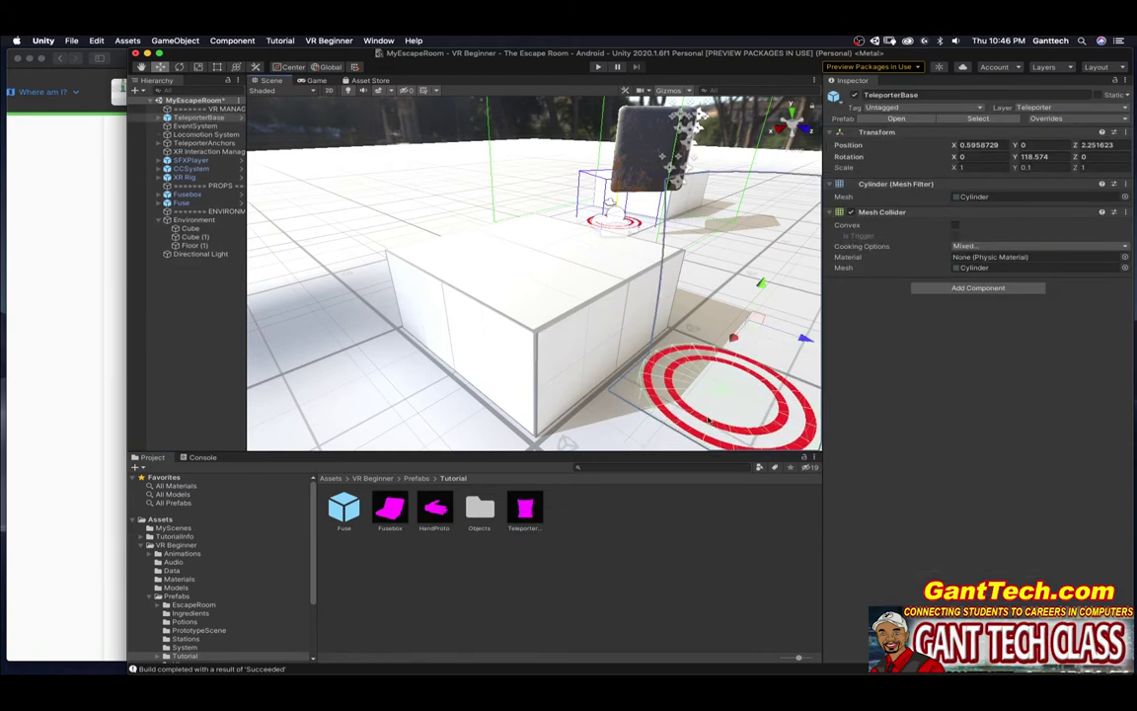
scroll(648, 365, down, 3)
click(71, 400)
scroll(146, 430, down, 5)
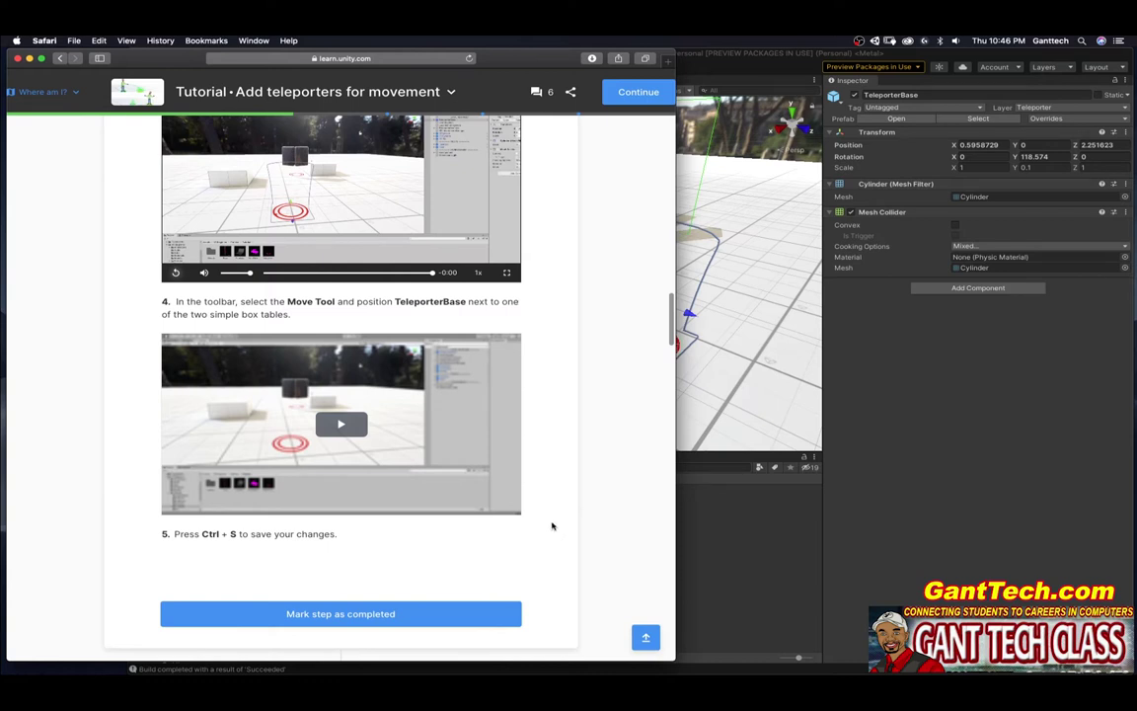
click(675, 533)
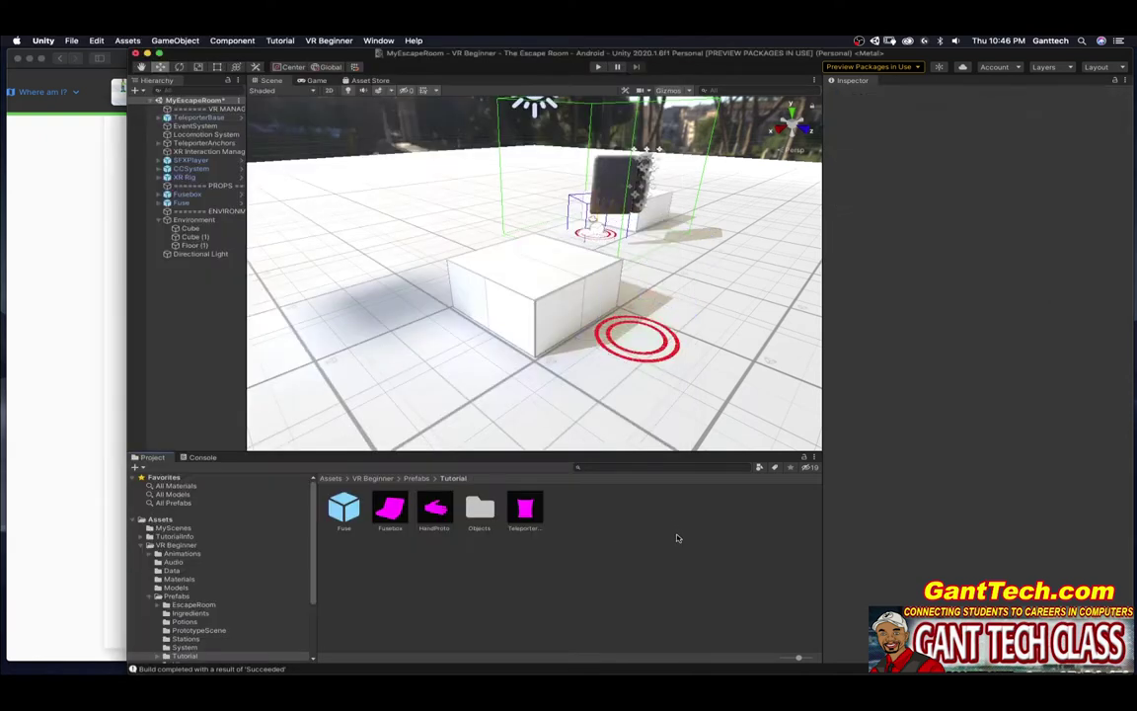
Move the teleporter along X and Z so it sits next to the table
click(649, 358)
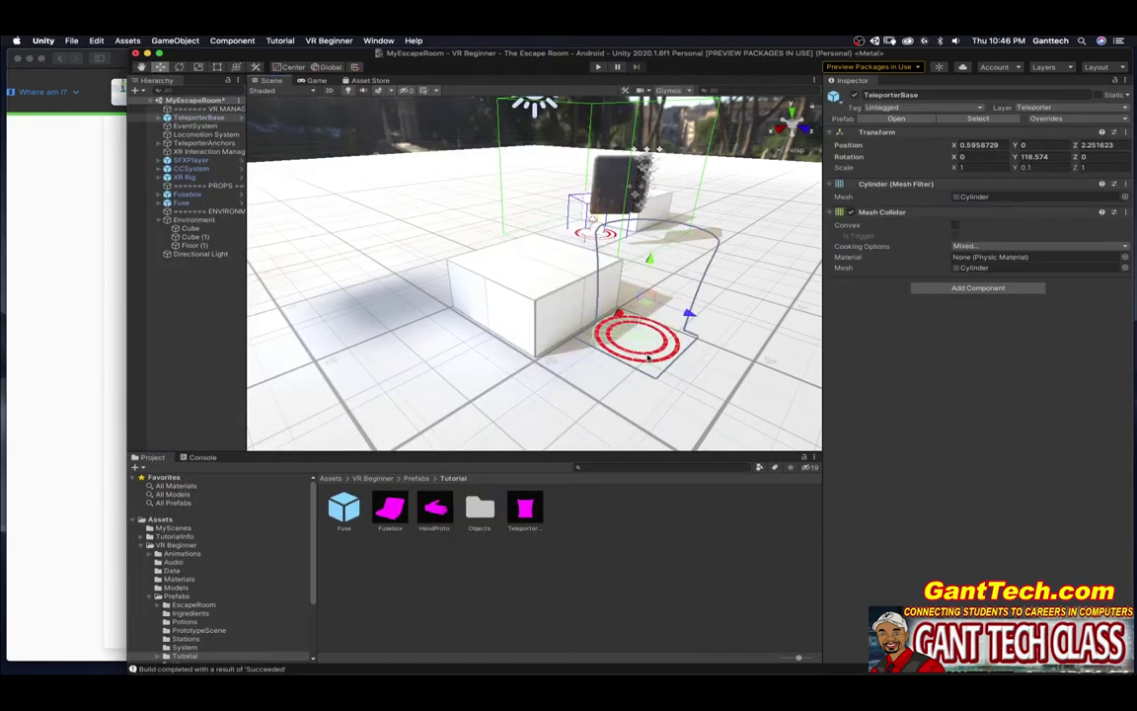
drag(632, 304, 500, 318)
drag(470, 375, 434, 330)
key(super+Tab)
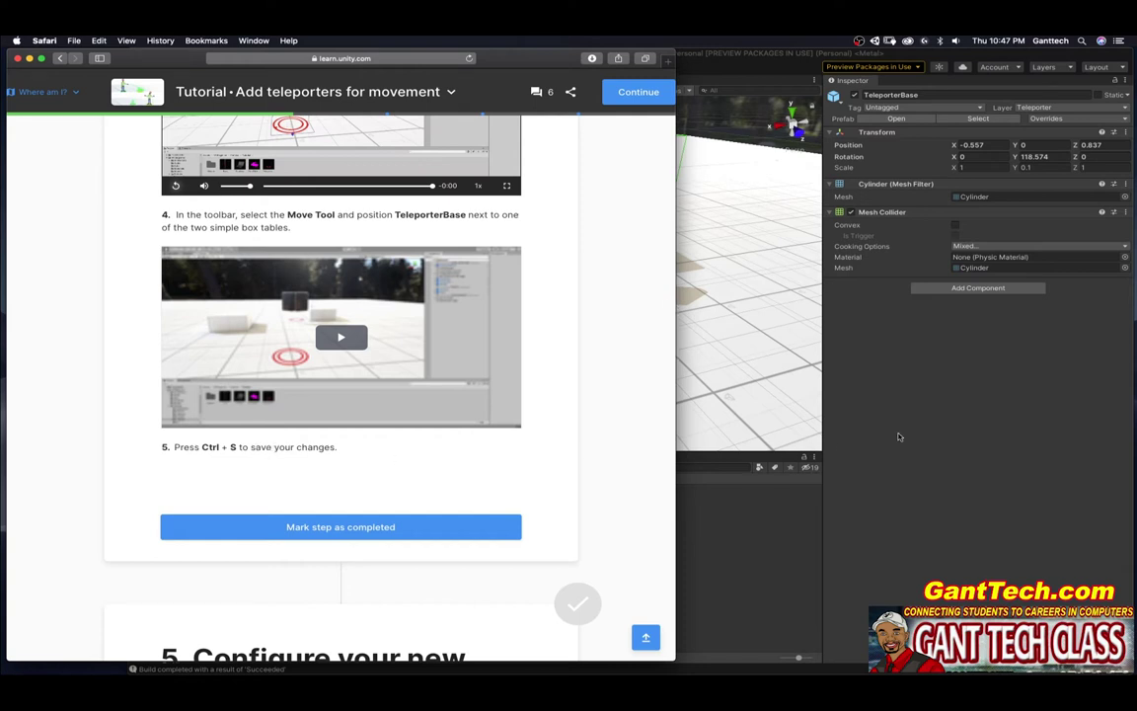
click(688, 464)
Save the scene with File > Save and mark the positioning tutorial step completed
click(71, 40)
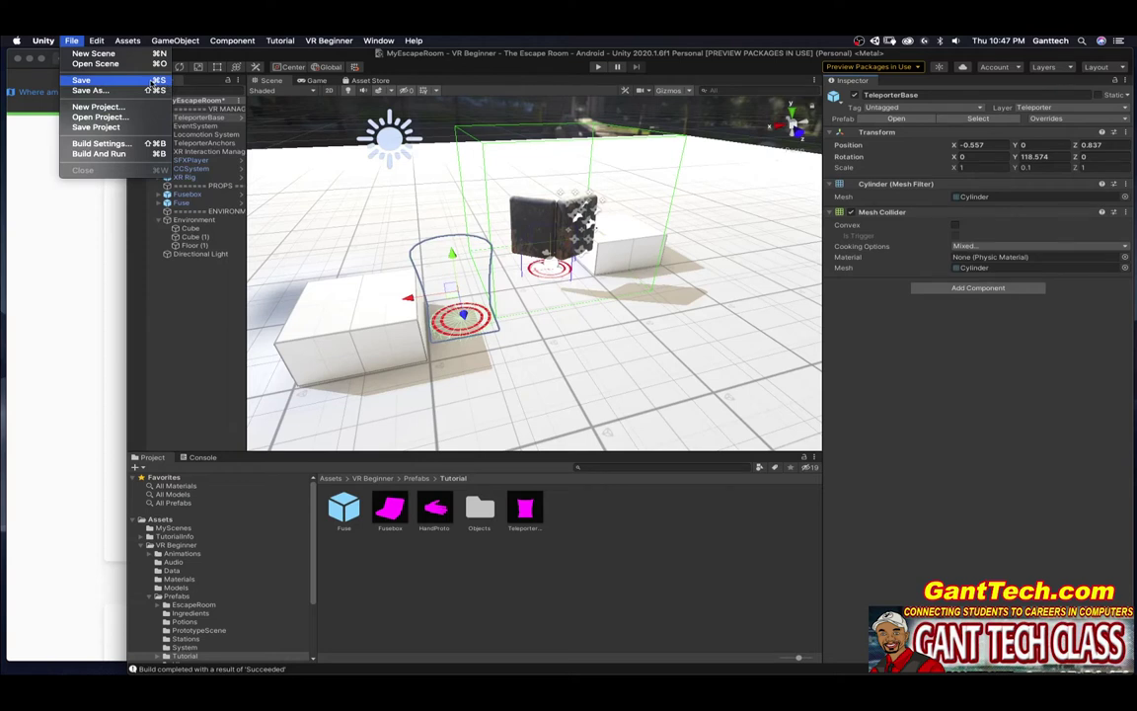
click(156, 80)
key(super+Tab)
click(329, 526)
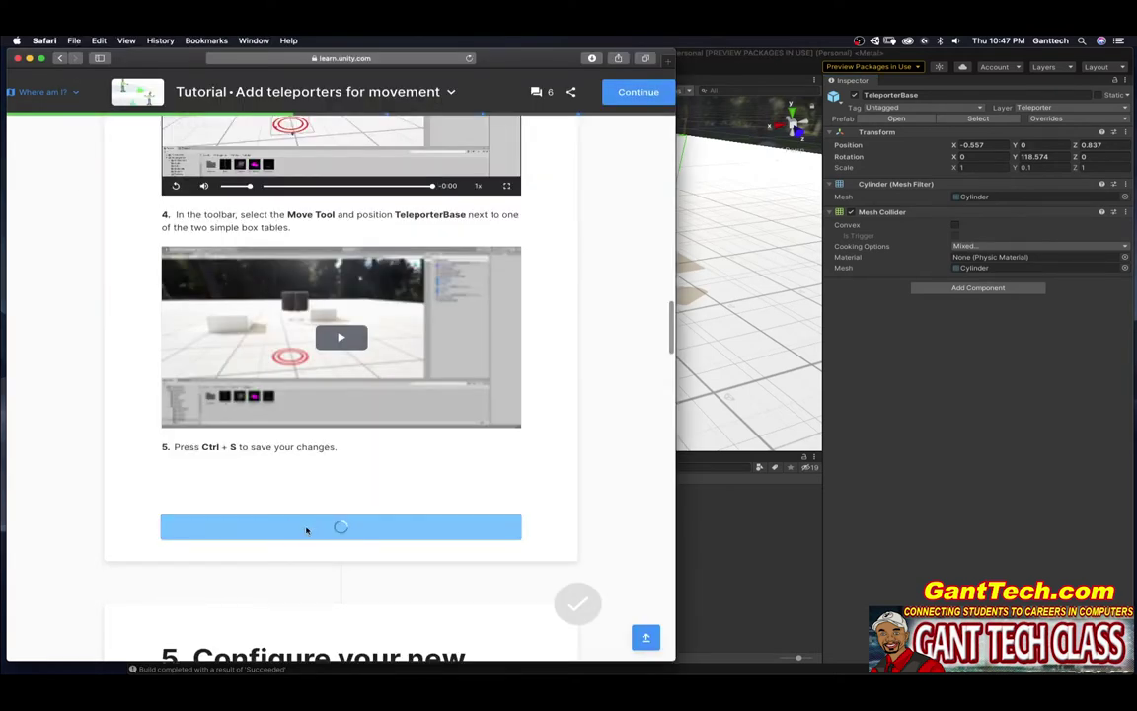
scroll(307, 531, down, 5)
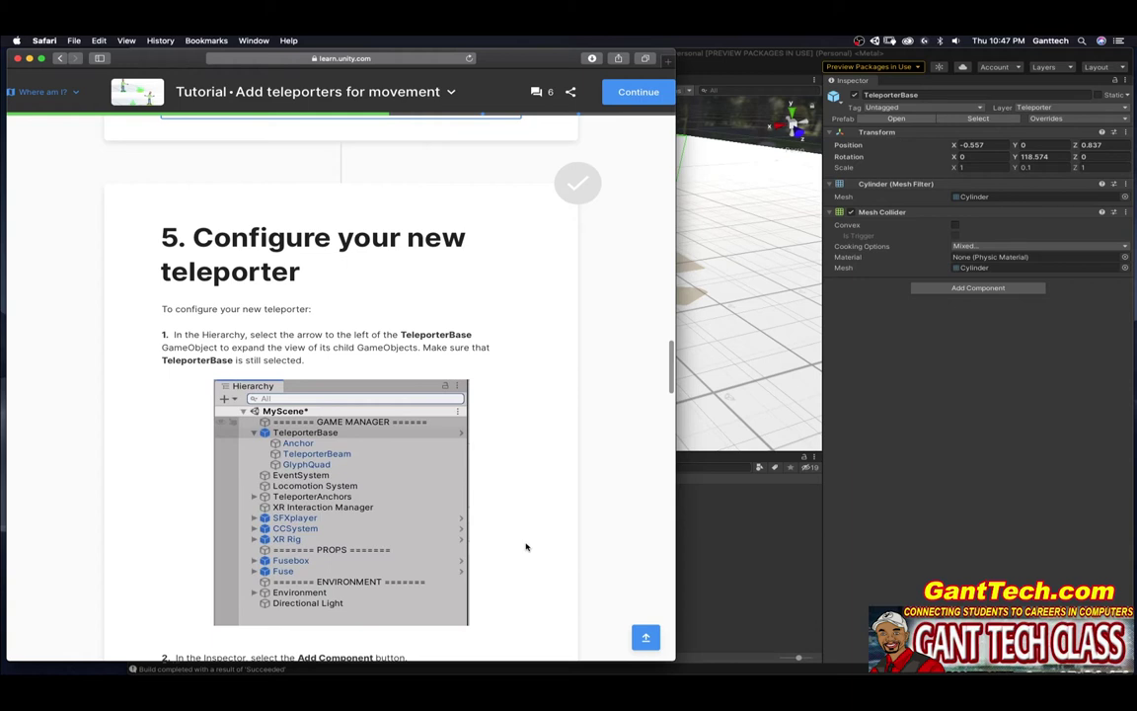
key(super+Tab)
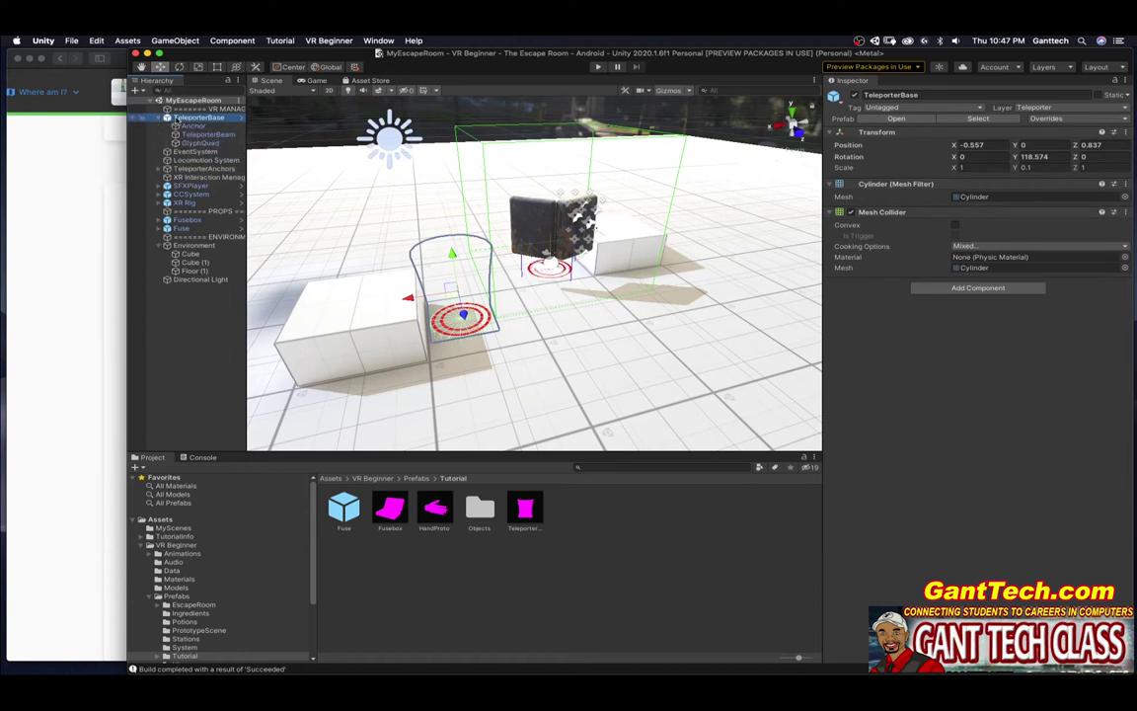
Add a Teleportation Anchor component to TeleporterBase through the Add Component search
key(super+Tab)
scroll(184, 328, down, 1)
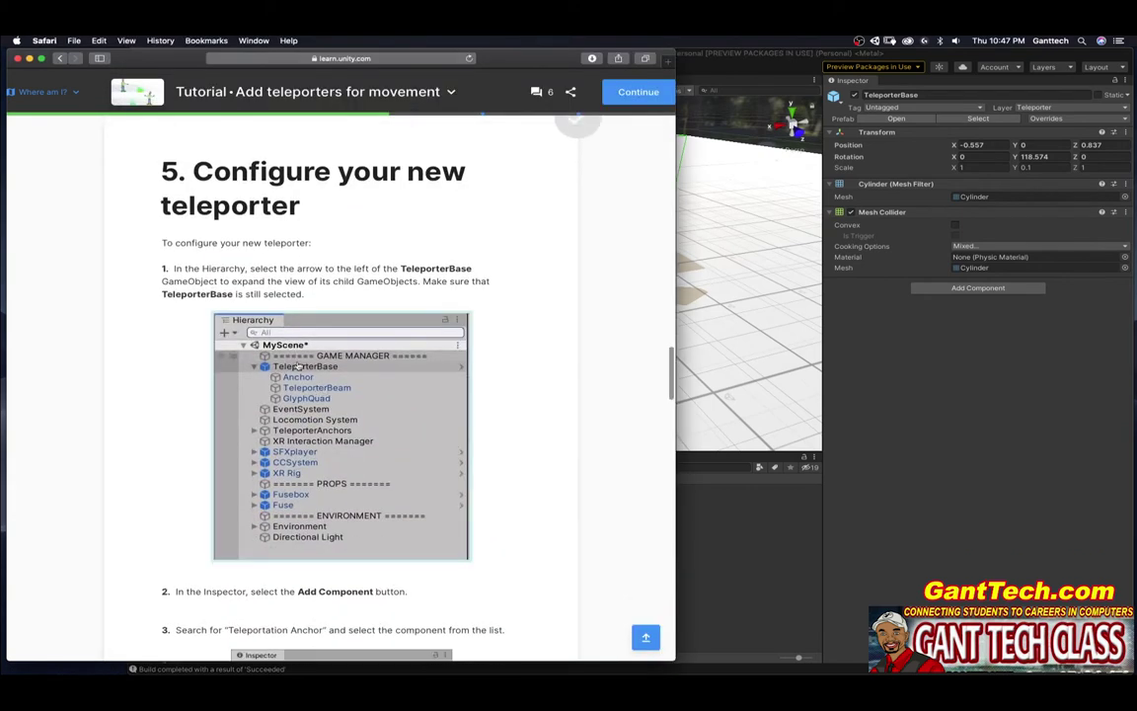
scroll(184, 328, down, 5)
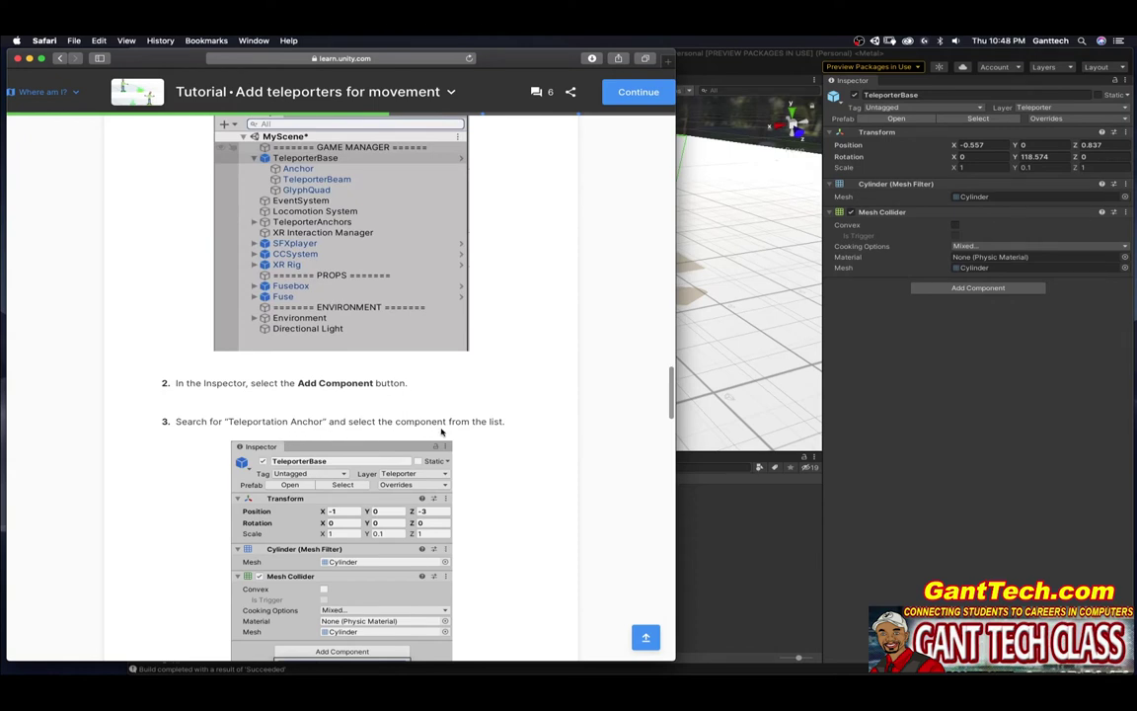
click(845, 294)
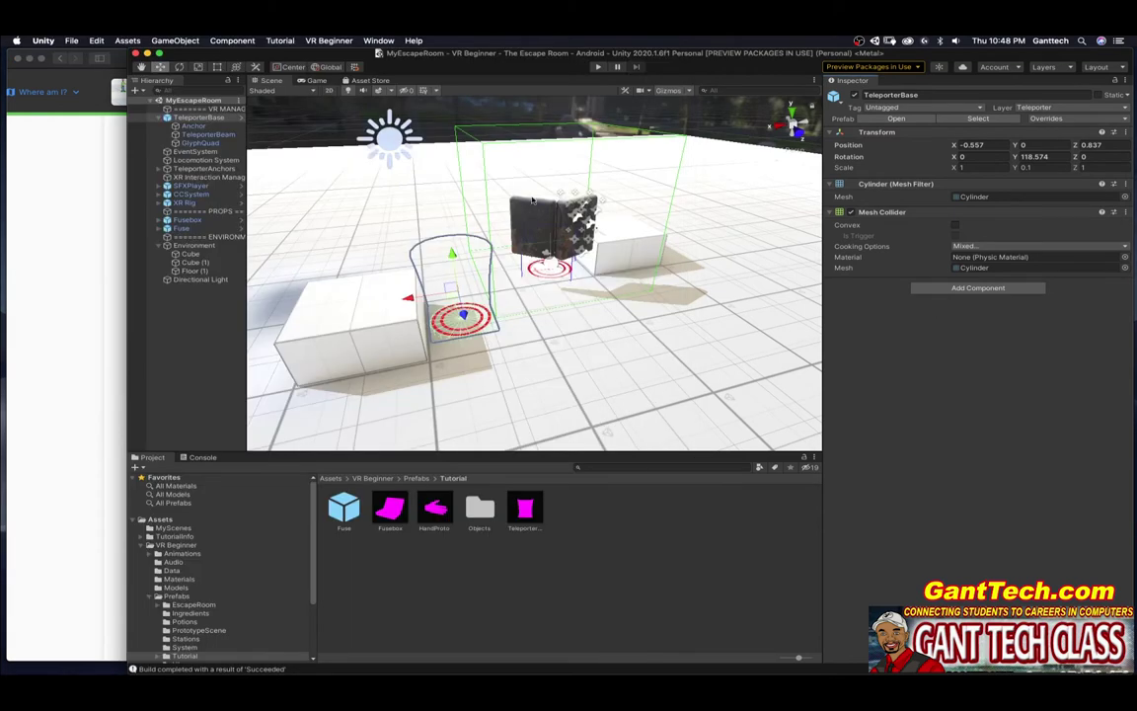
click(947, 288)
text(r)
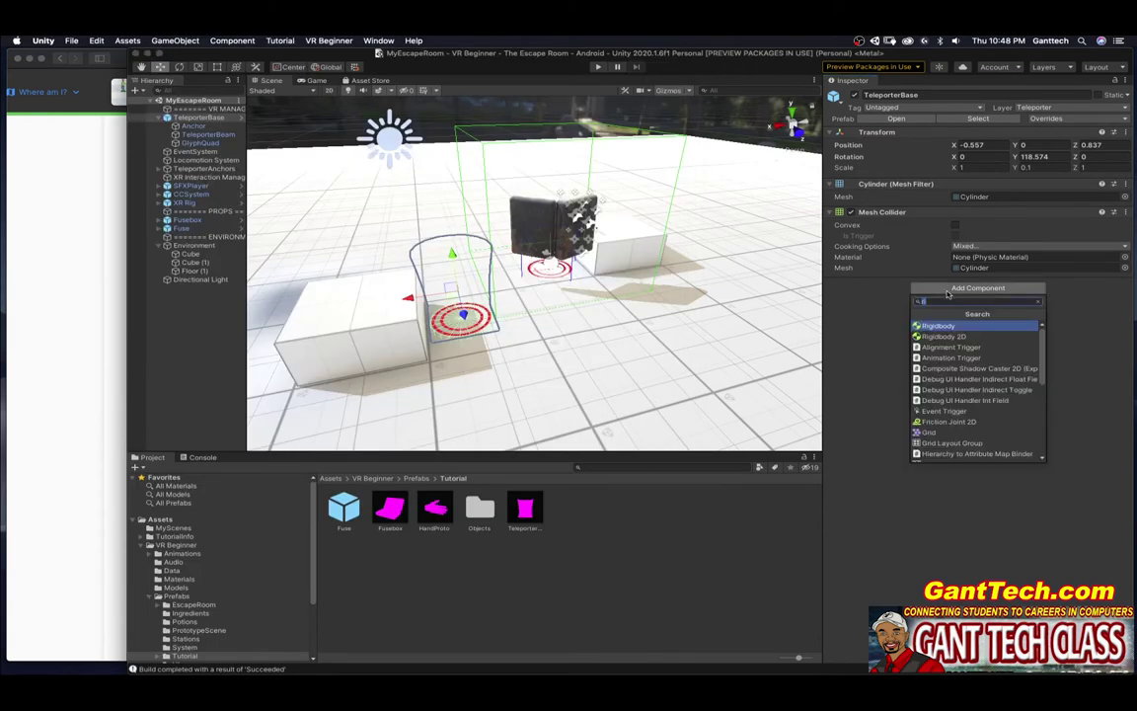
text(ele)
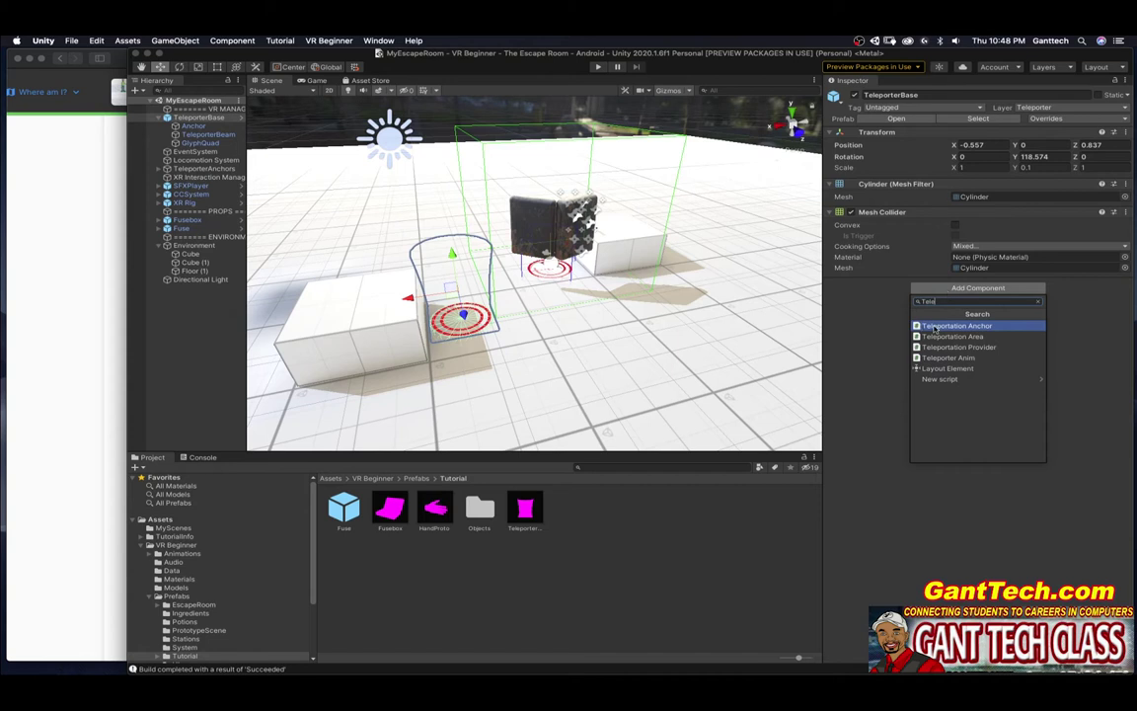
click(934, 326)
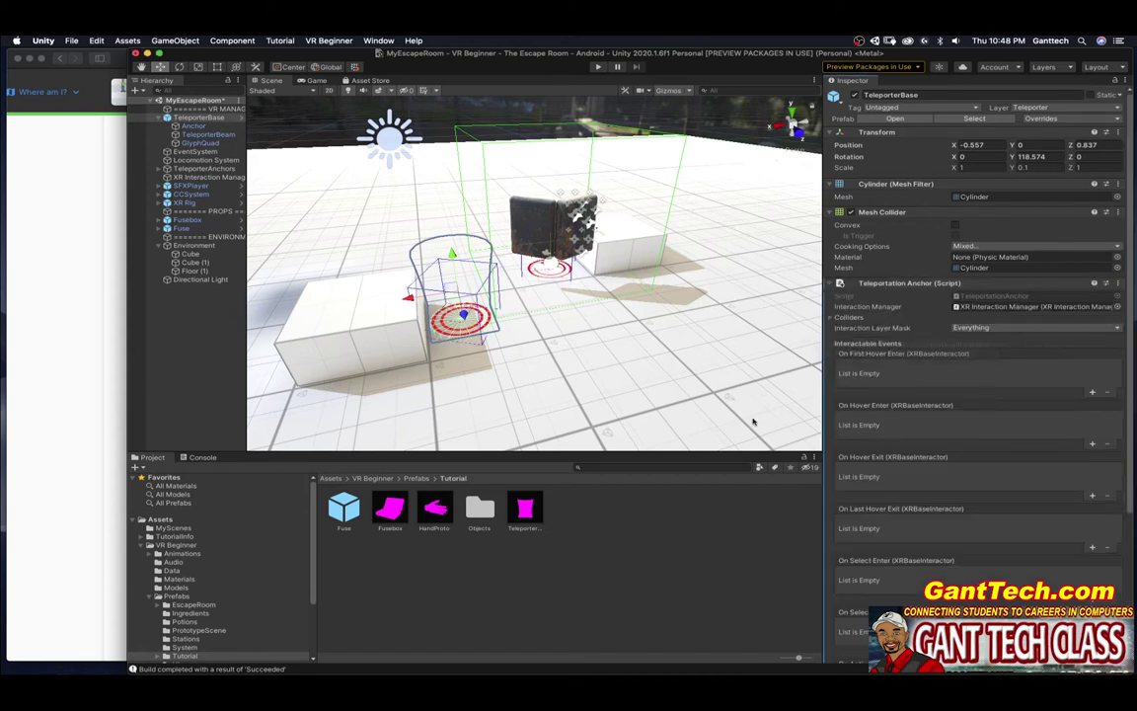
Add an On First Hover Enter entry and drag TeleporterBeam into its object field
scroll(491, 449, down, 1)
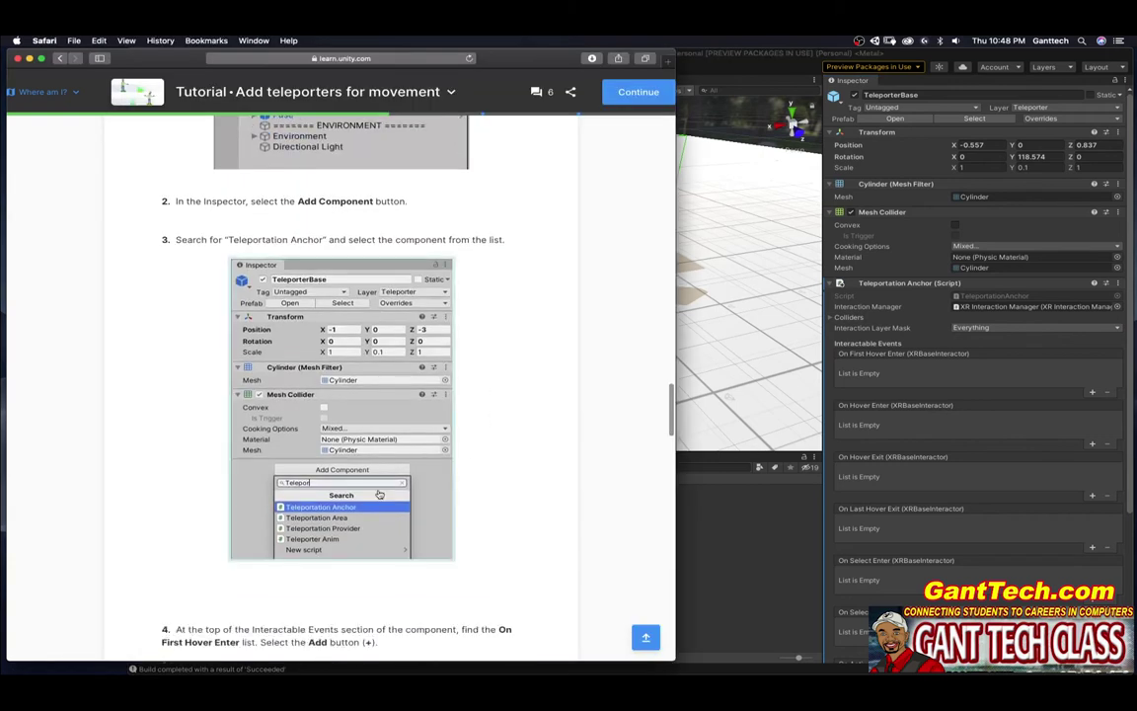
scroll(434, 415, down, 5)
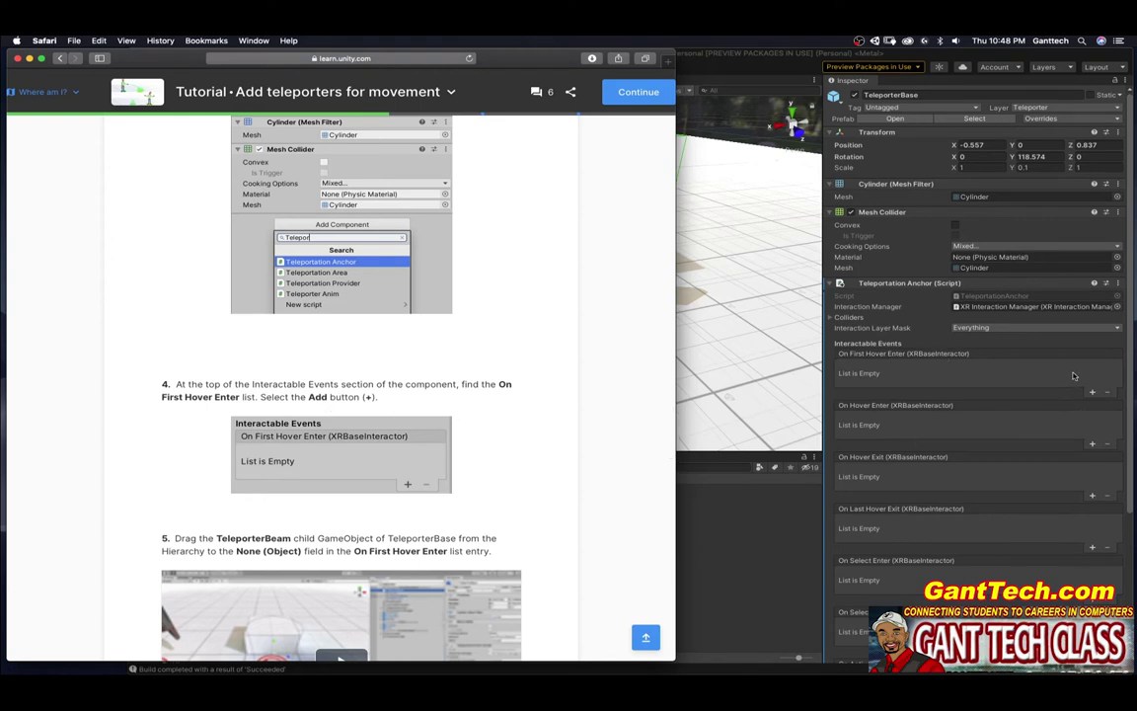
click(1096, 398)
click(1093, 393)
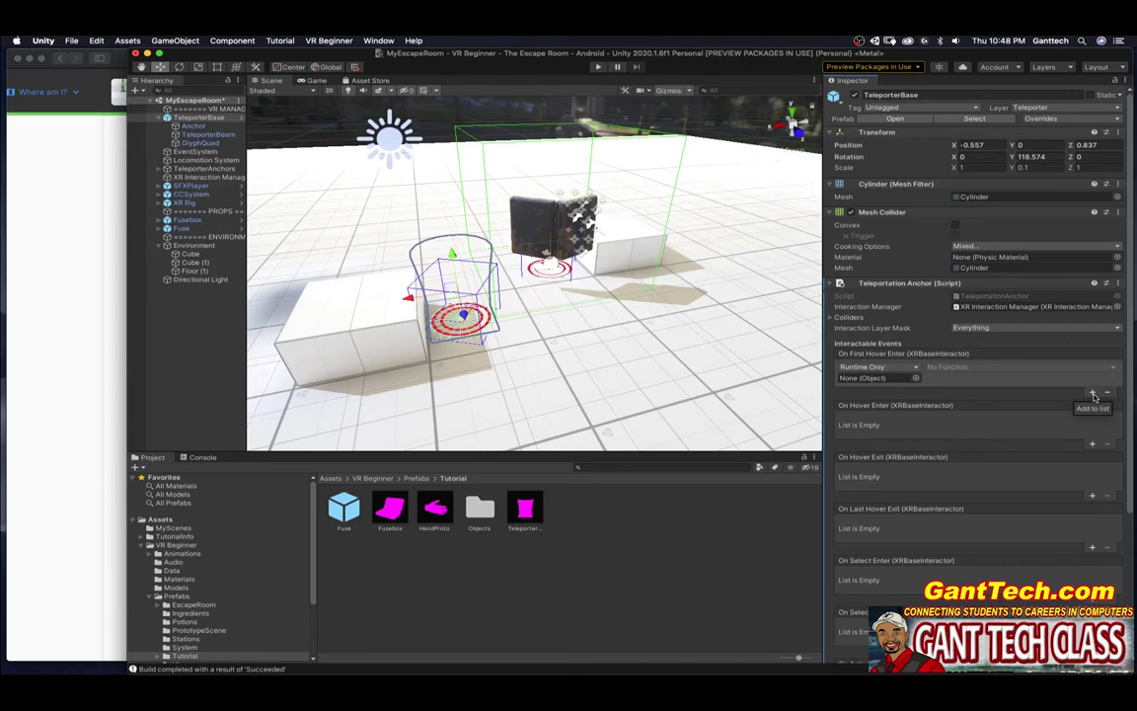
click(194, 219)
scroll(195, 219, down, 1)
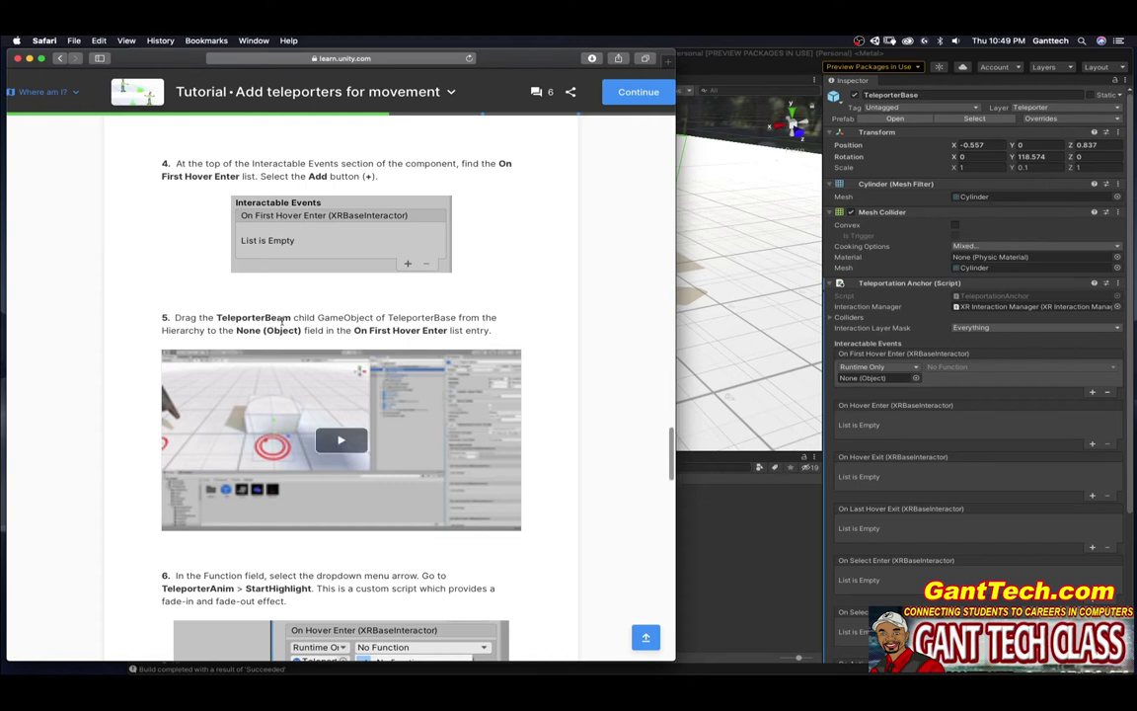
key(super+Tab)
drag(182, 119, 859, 382)
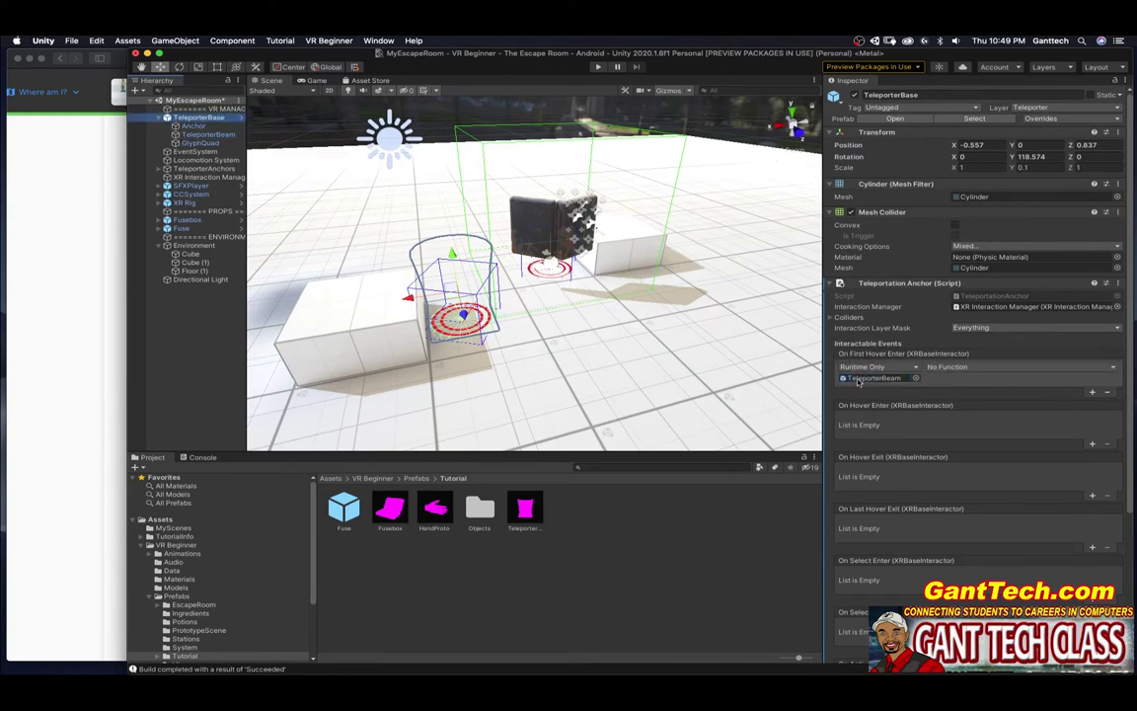
click(116, 401)
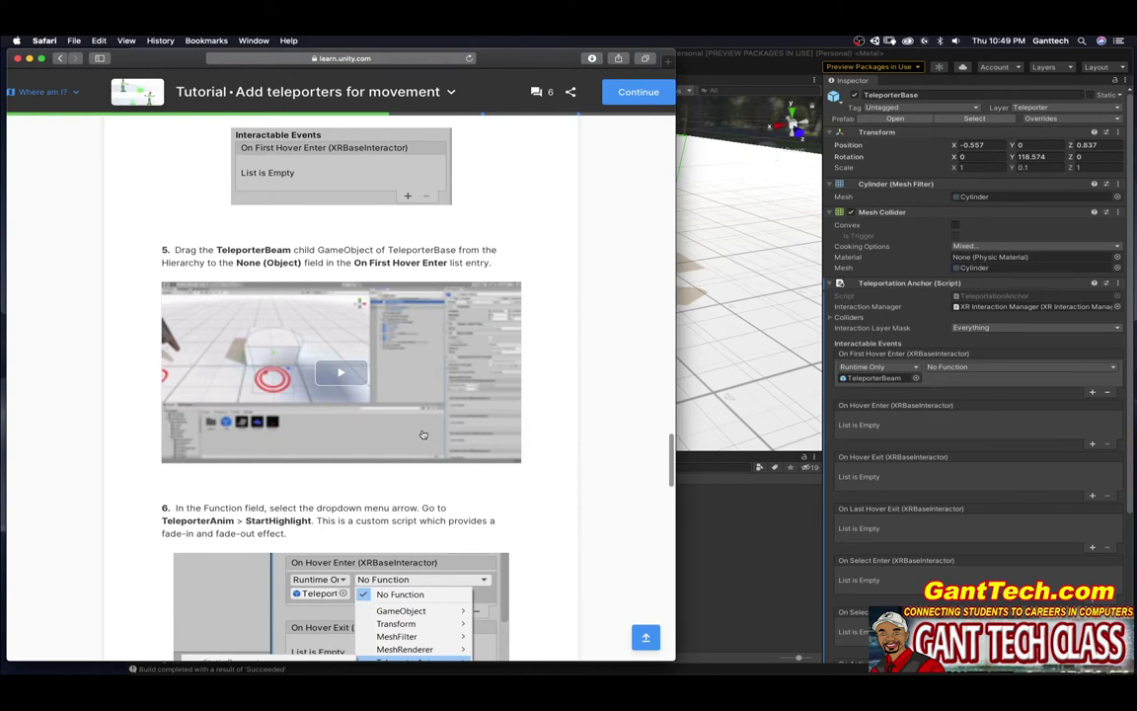
scroll(420, 434, down, 4)
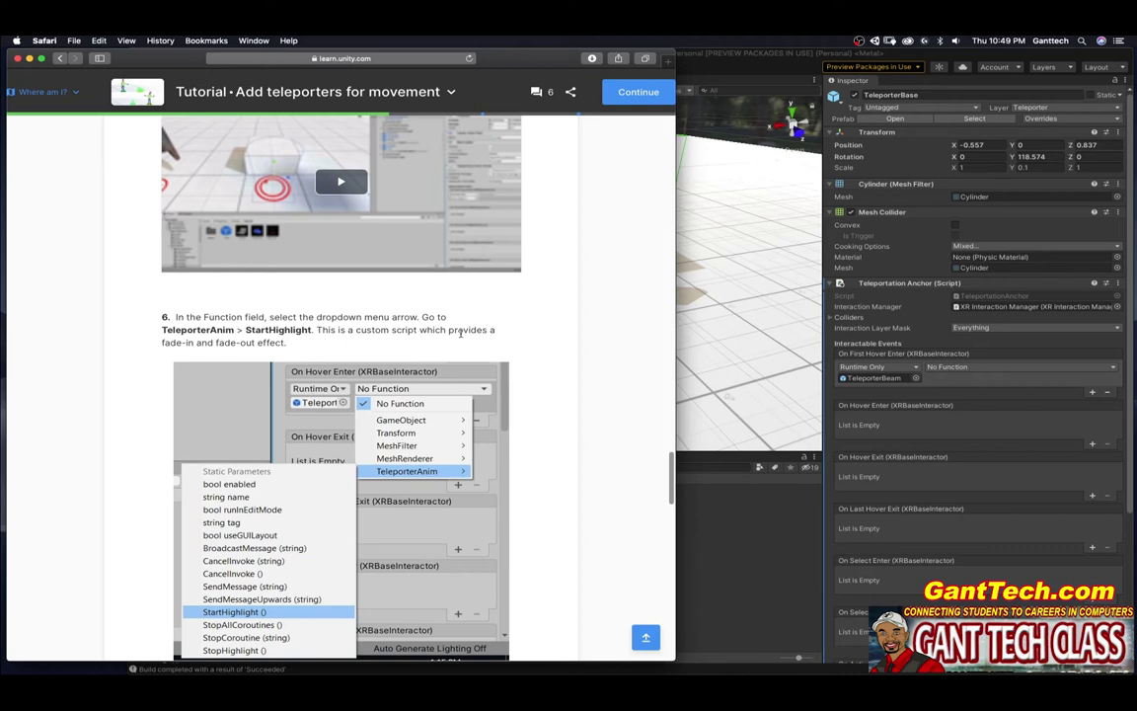
Set the On First Hover Enter function to TeleporterAnim > StartHighlight ()
click(964, 372)
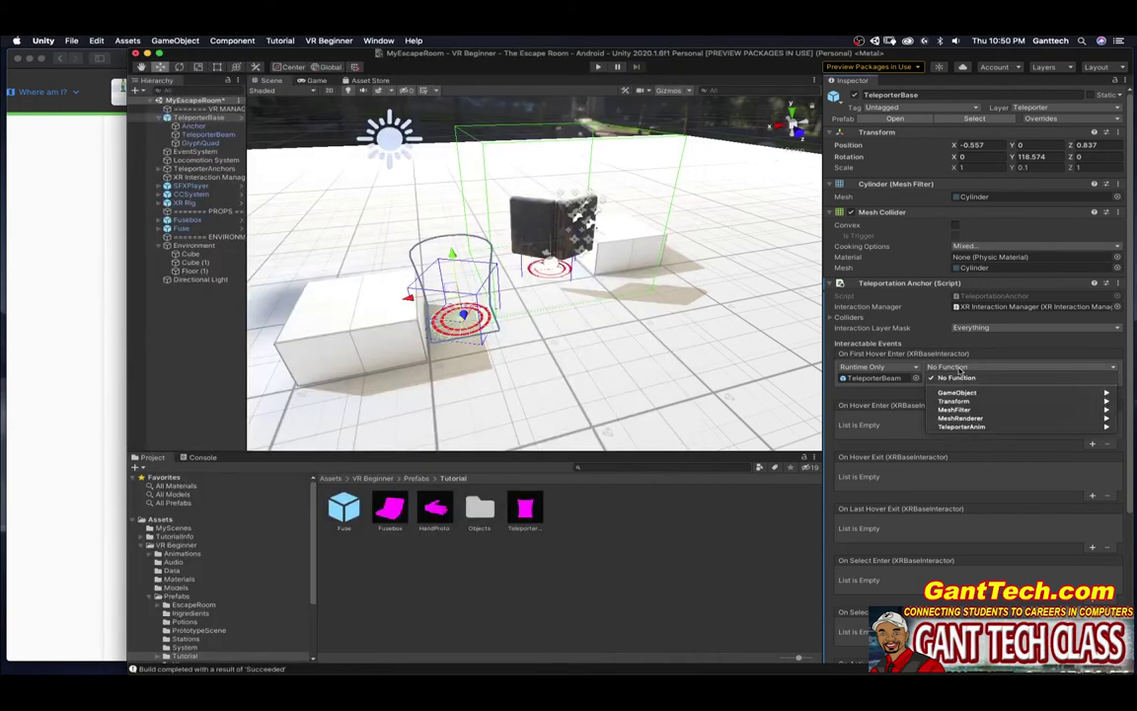
mouse_move(962, 428)
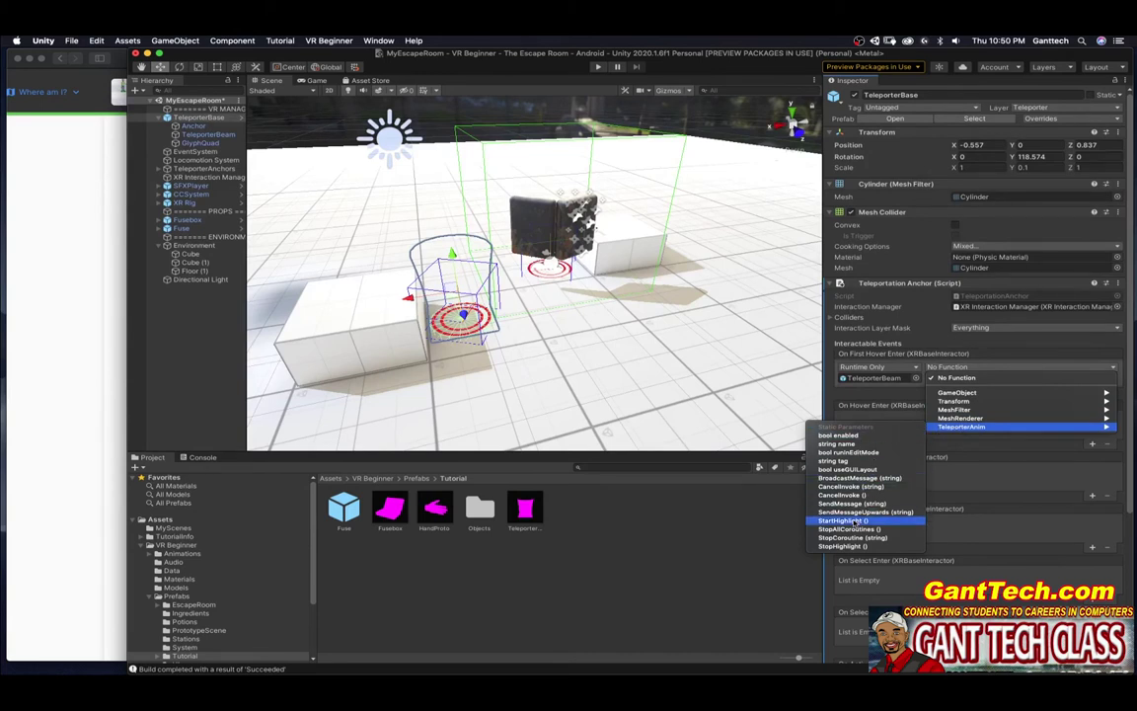
click(849, 520)
click(69, 247)
scroll(250, 191, down, 2)
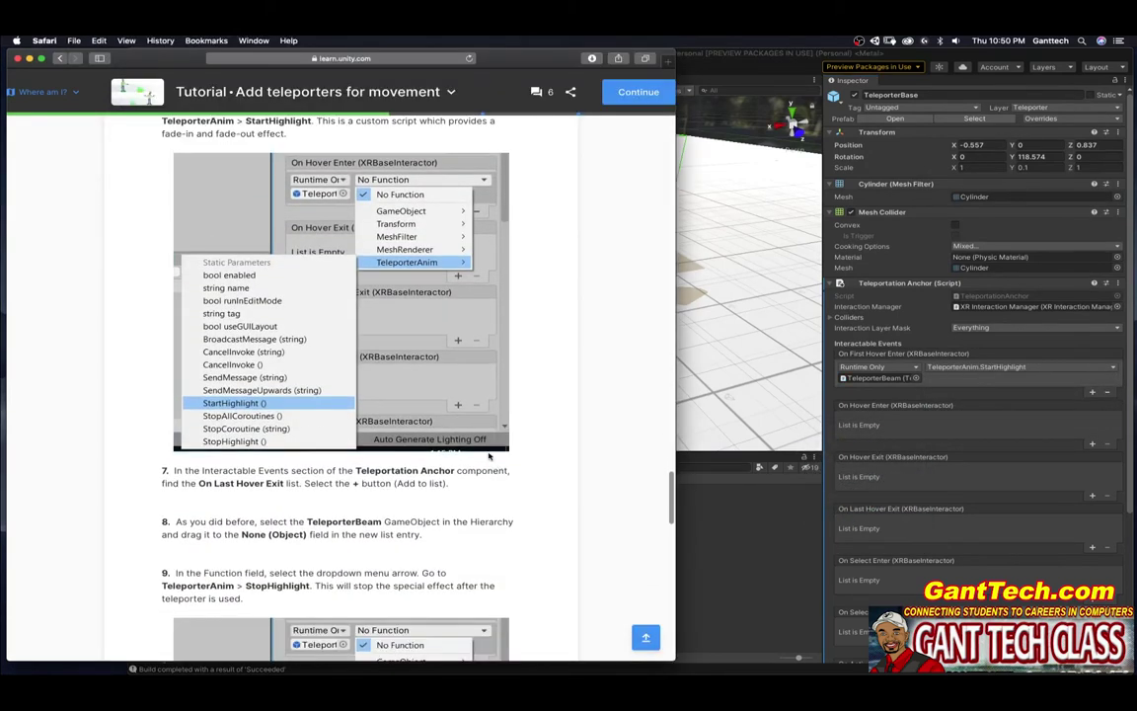
scroll(403, 317, down, 3)
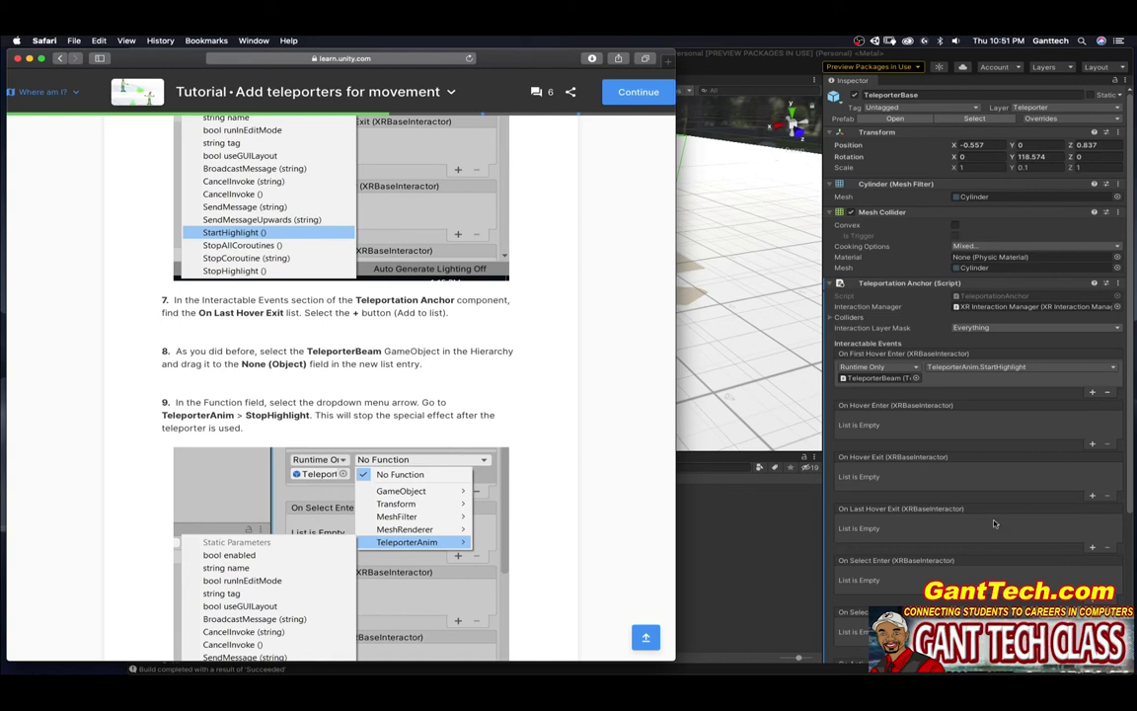
Add an On Last Hover Exit entry and assign TeleporterBeam as its target object
click(1093, 549)
click(245, 348)
scroll(245, 348, down, 1)
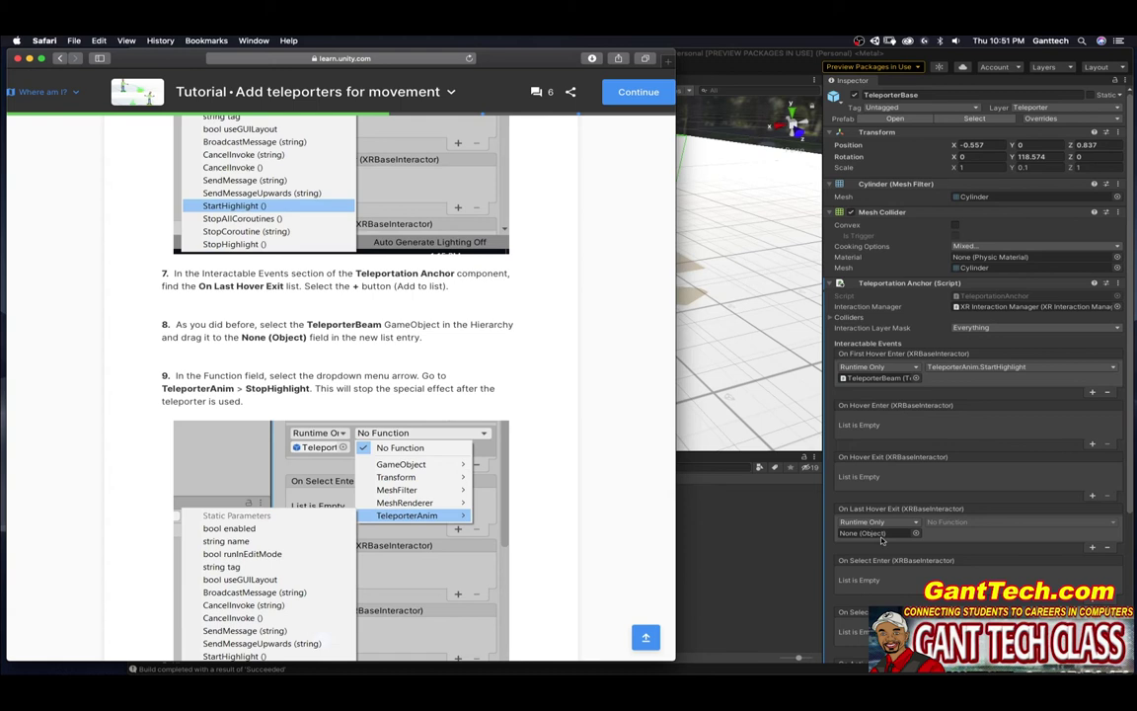
click(691, 459)
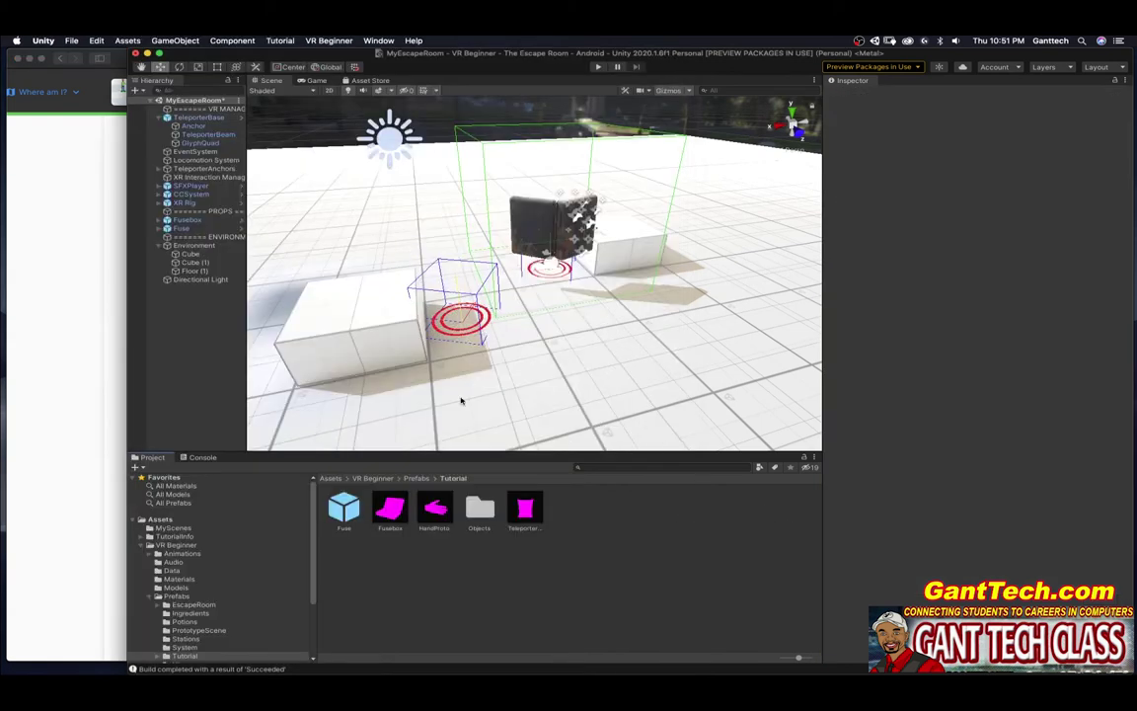
click(198, 118)
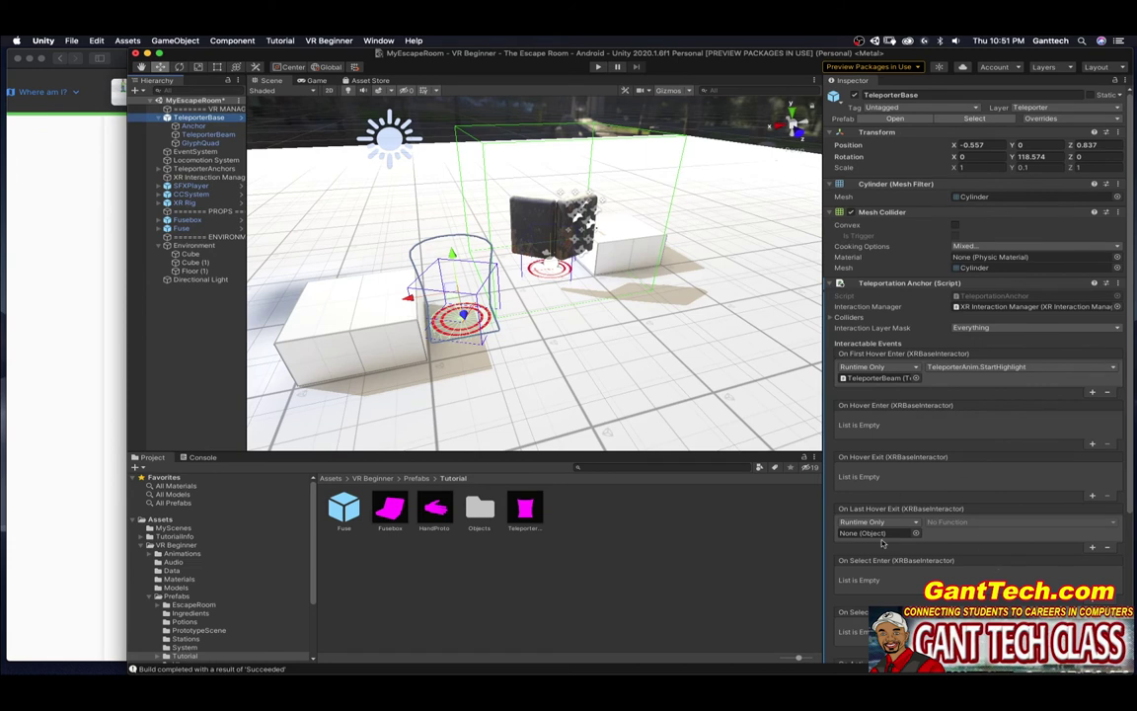
drag(202, 135, 869, 533)
Set the On Last Hover Exit function to TeleporterAnim > StopHighlight ()
click(51, 344)
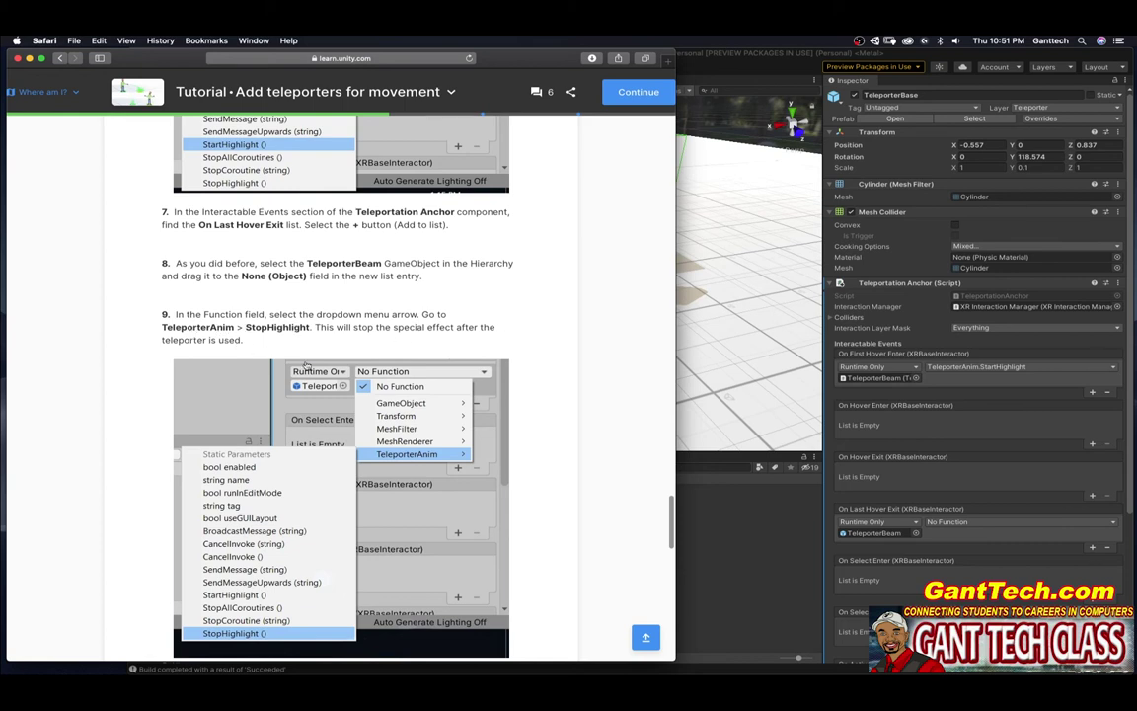
click(978, 524)
click(978, 524)
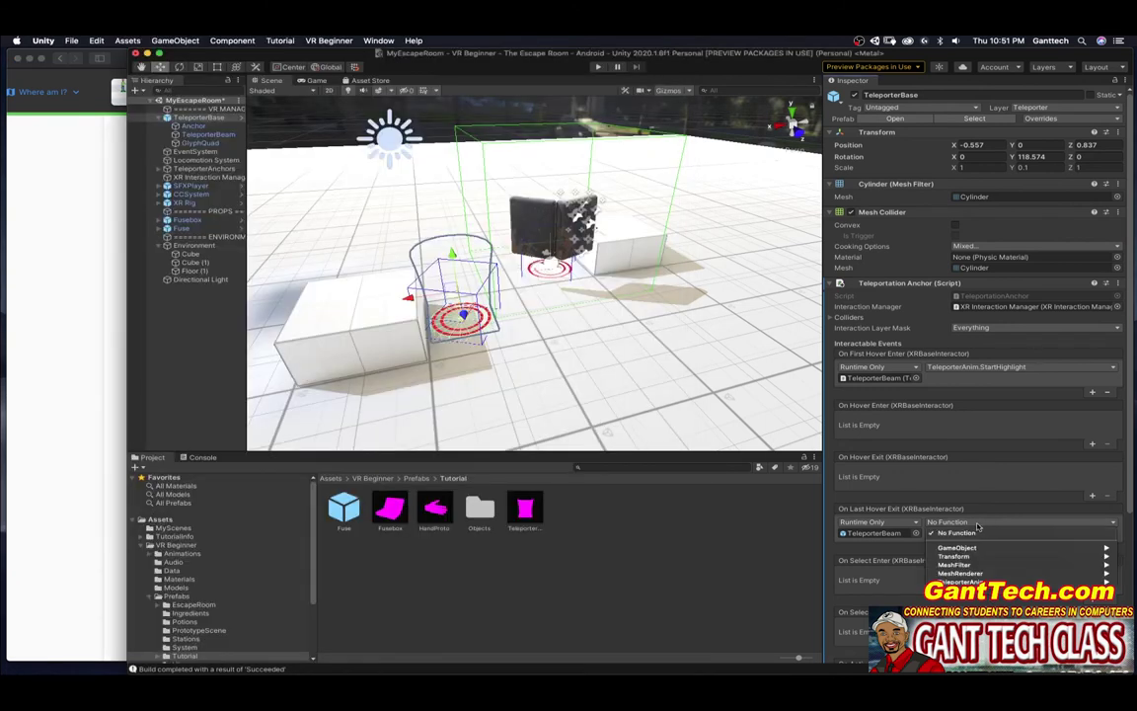
mouse_move(963, 583)
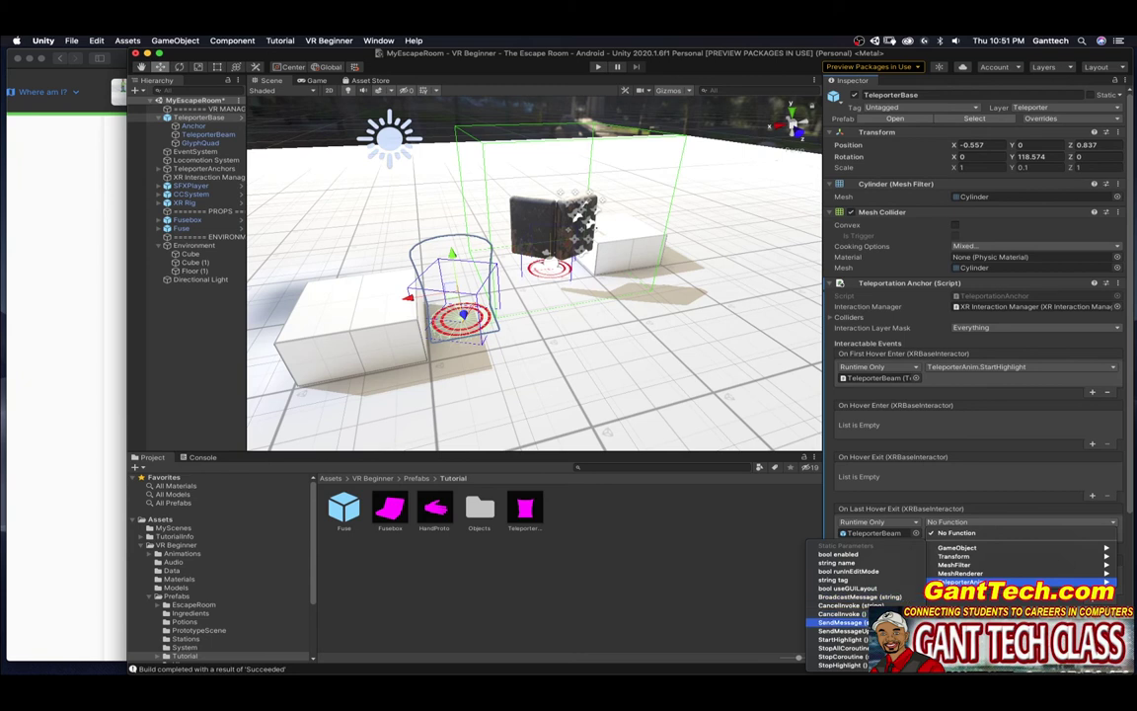
click(841, 666)
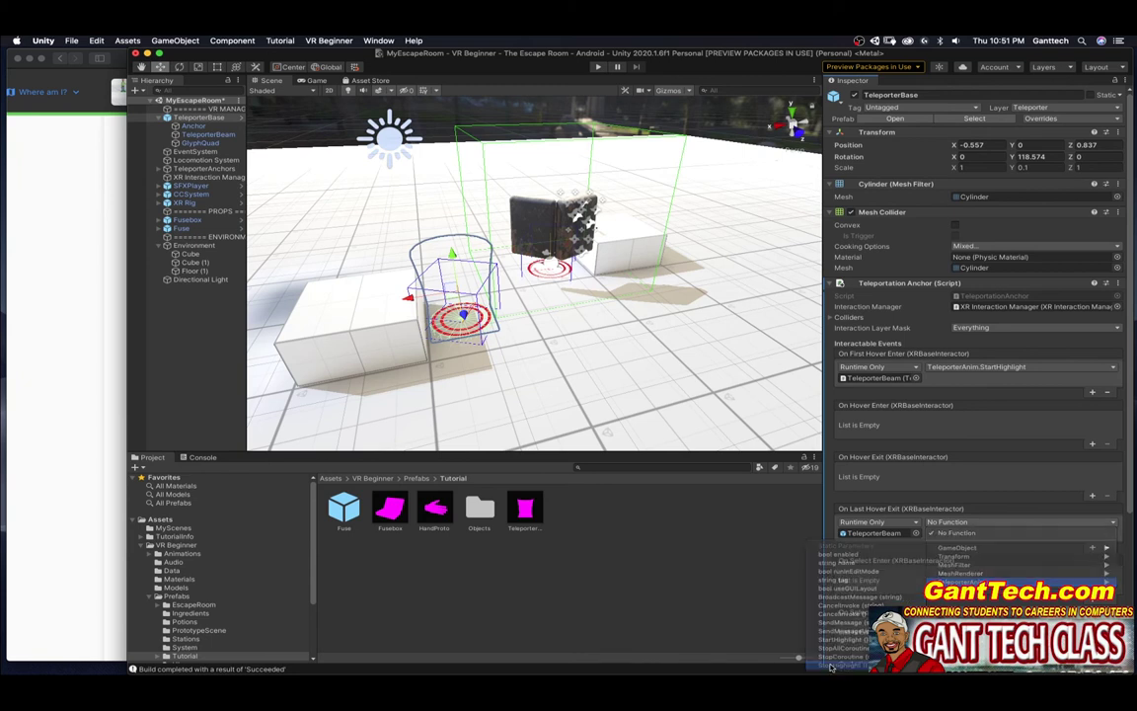
key(super+Tab)
scroll(281, 475, down, 3)
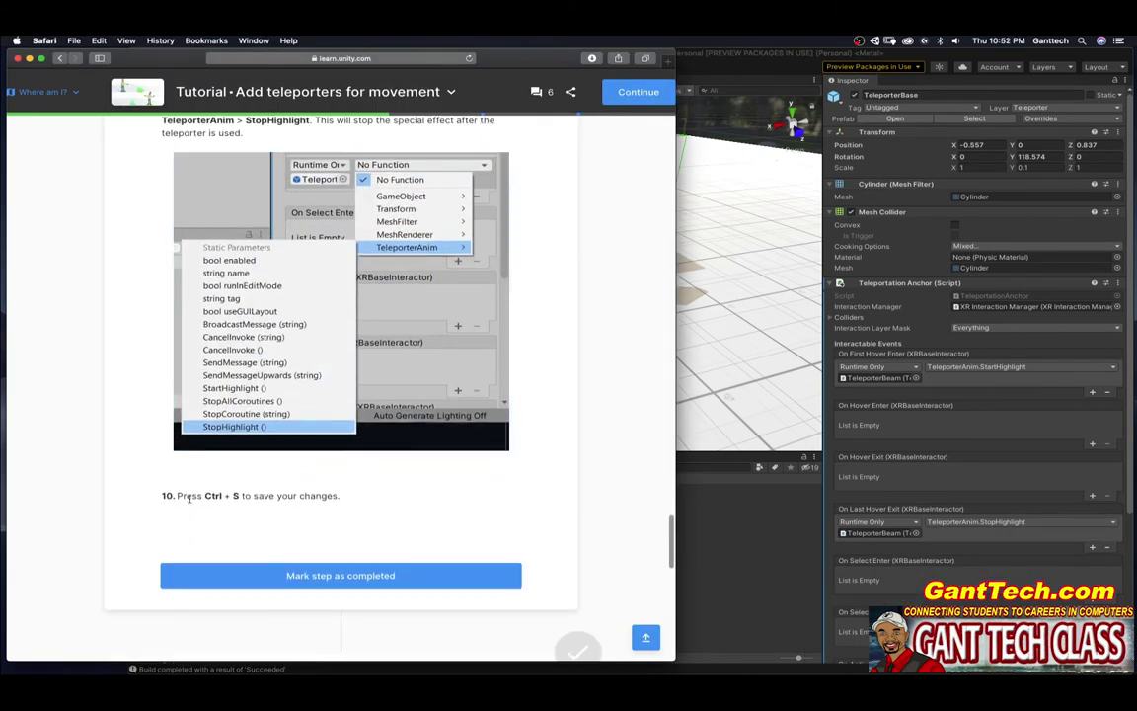
Save the MyEscapeRoom scene and mark the event setup tutorial step completed
key(super+Tab)
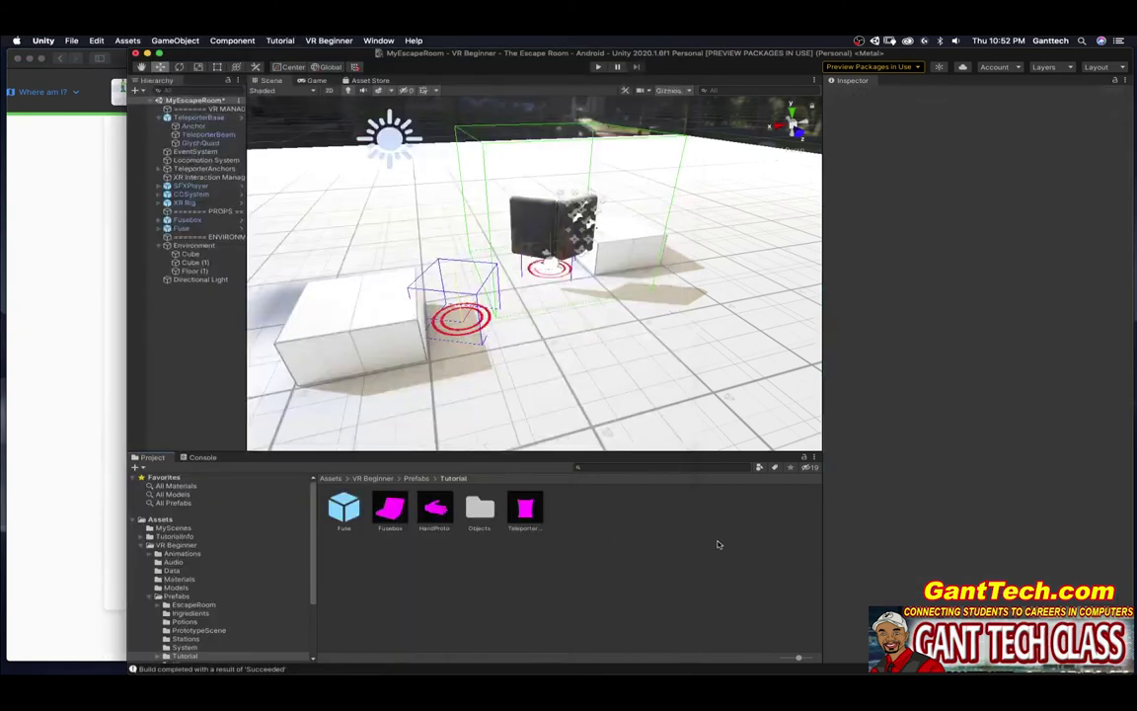
click(72, 40)
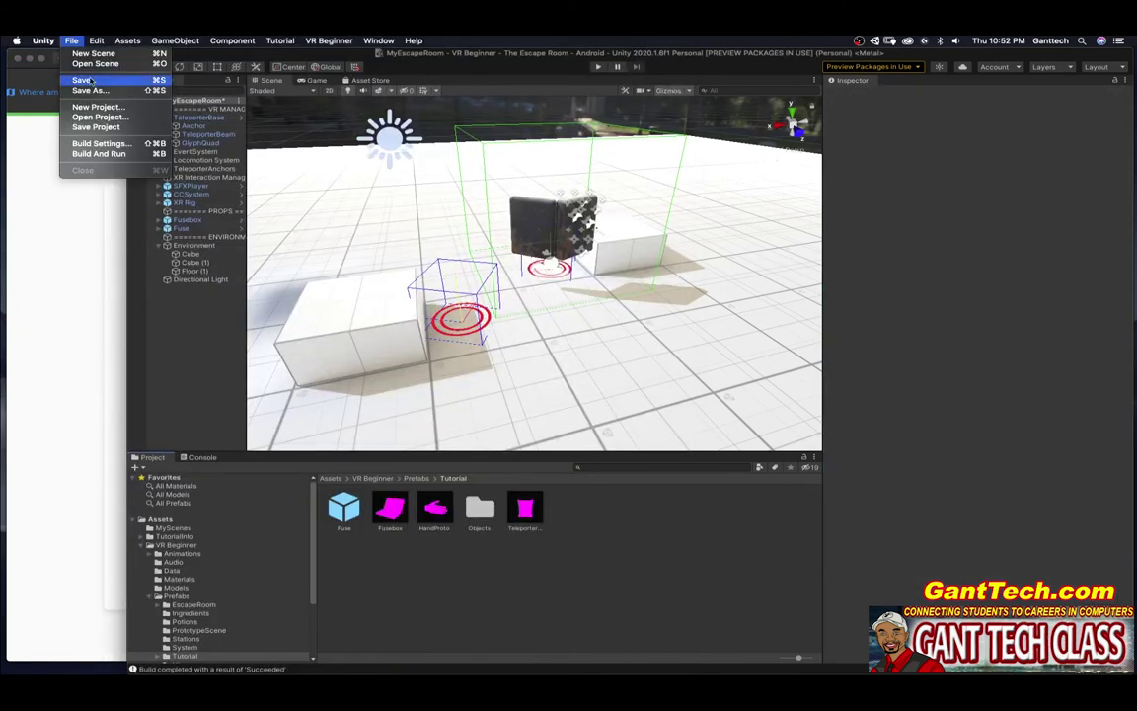
click(83, 80)
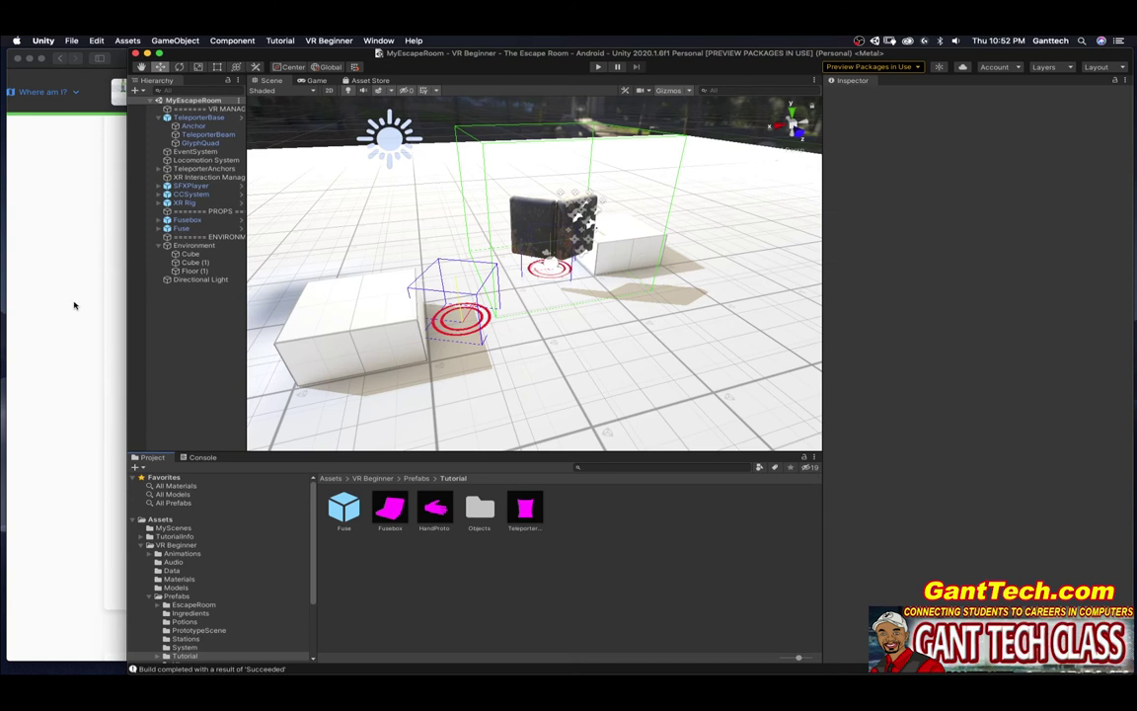
click(108, 304)
scroll(109, 304, down, 3)
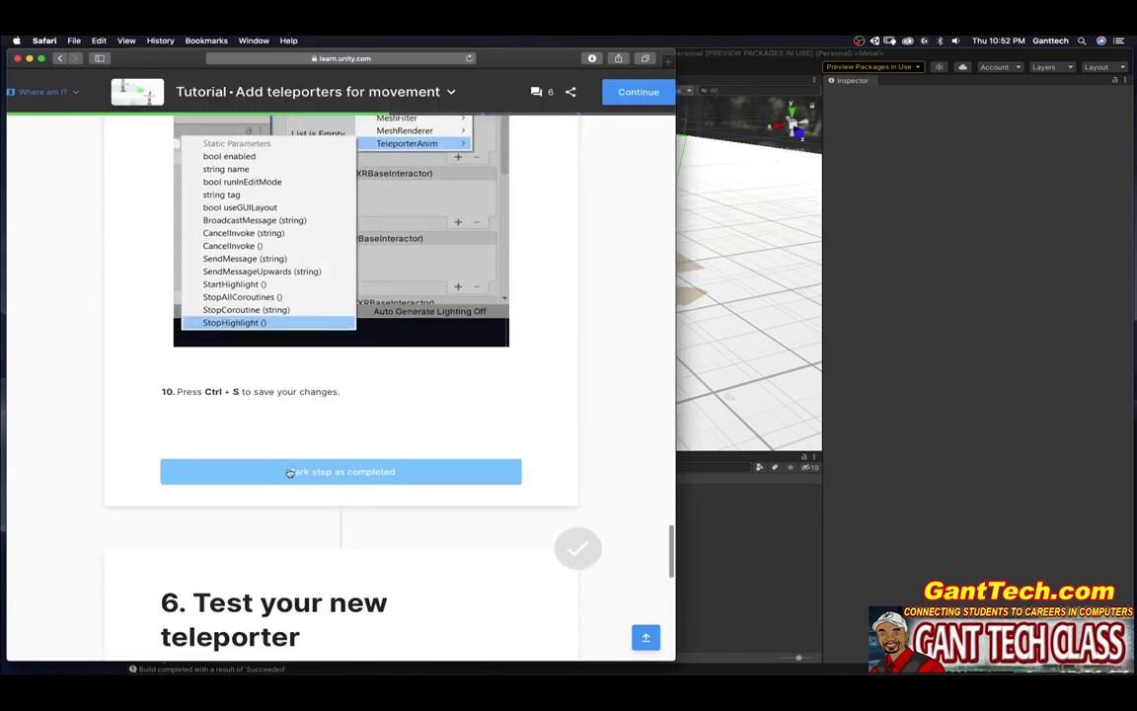
click(313, 473)
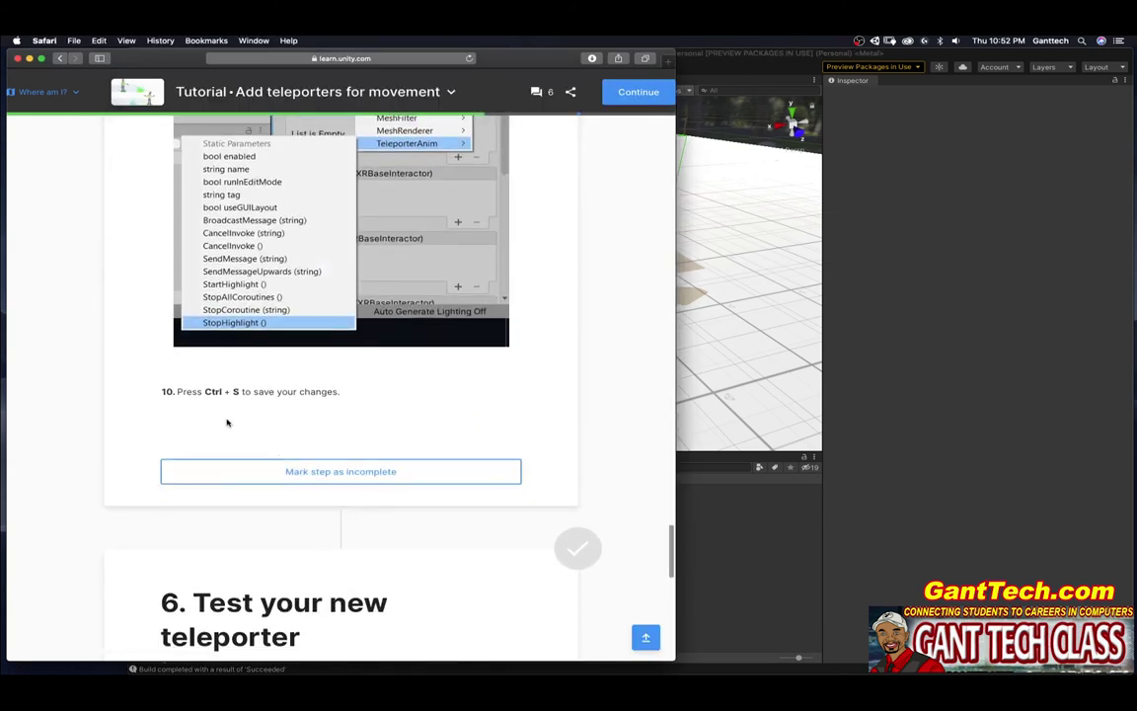
Mark the 'Test your new teleporter' tutorial step as completed
scroll(159, 415, down, 6)
scroll(159, 414, down, 3)
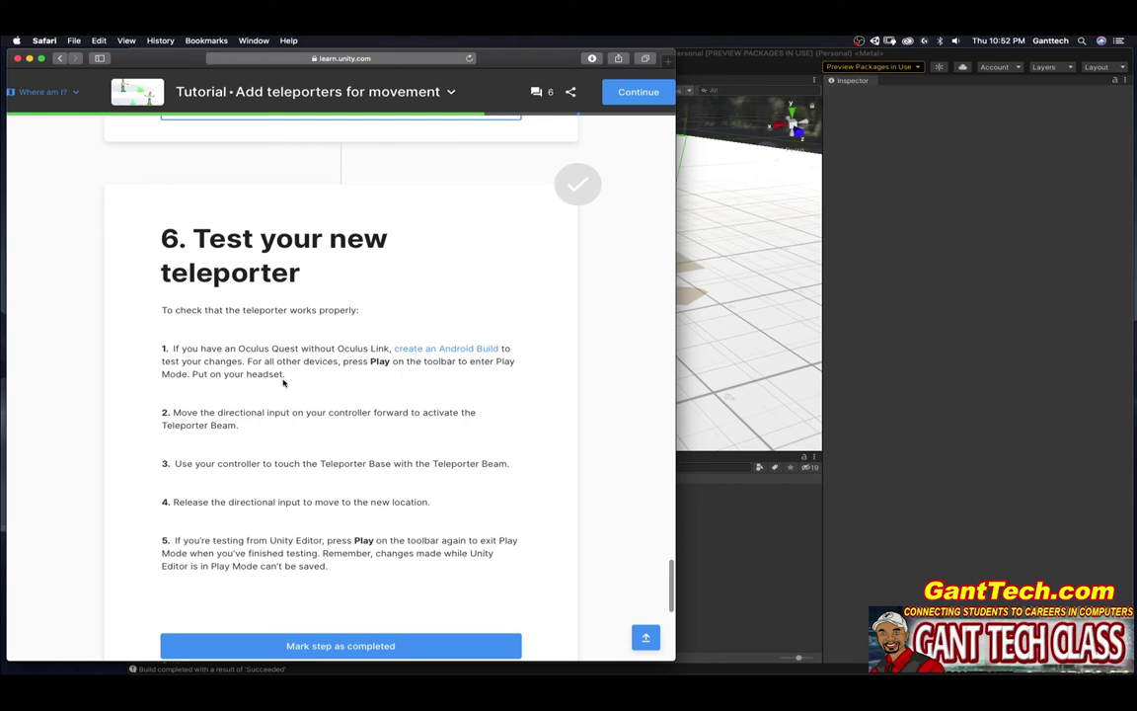
drag(338, 348, 389, 349)
scroll(296, 565, down, 2)
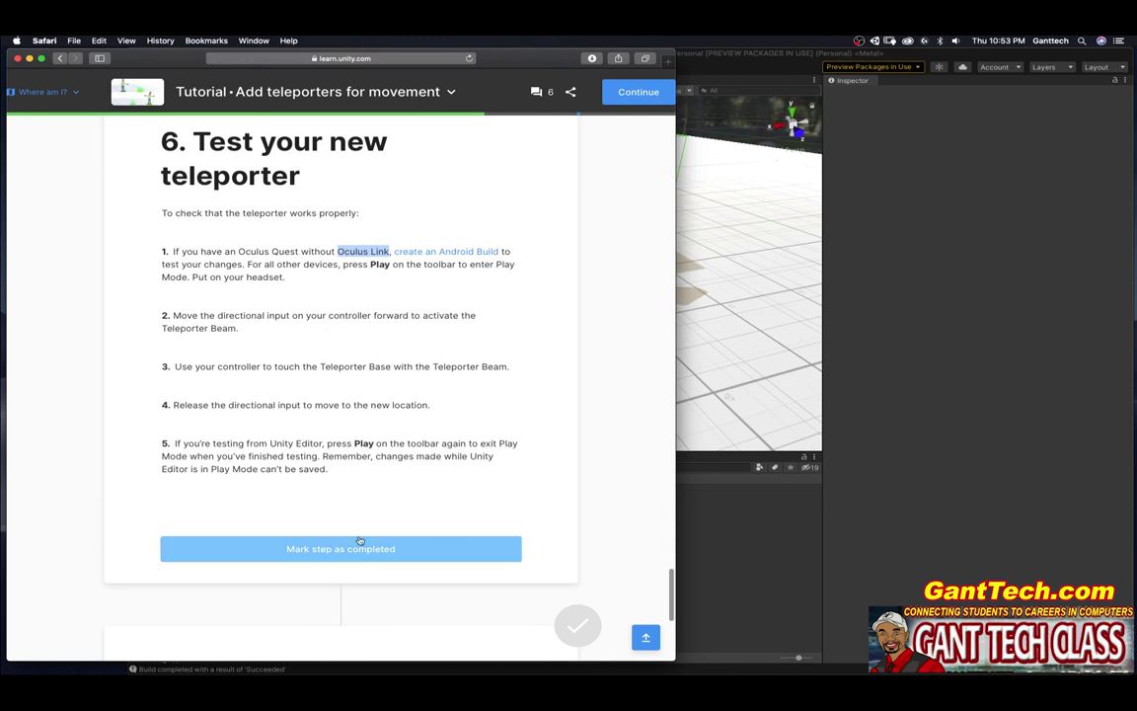
click(319, 549)
scroll(319, 493, down, 5)
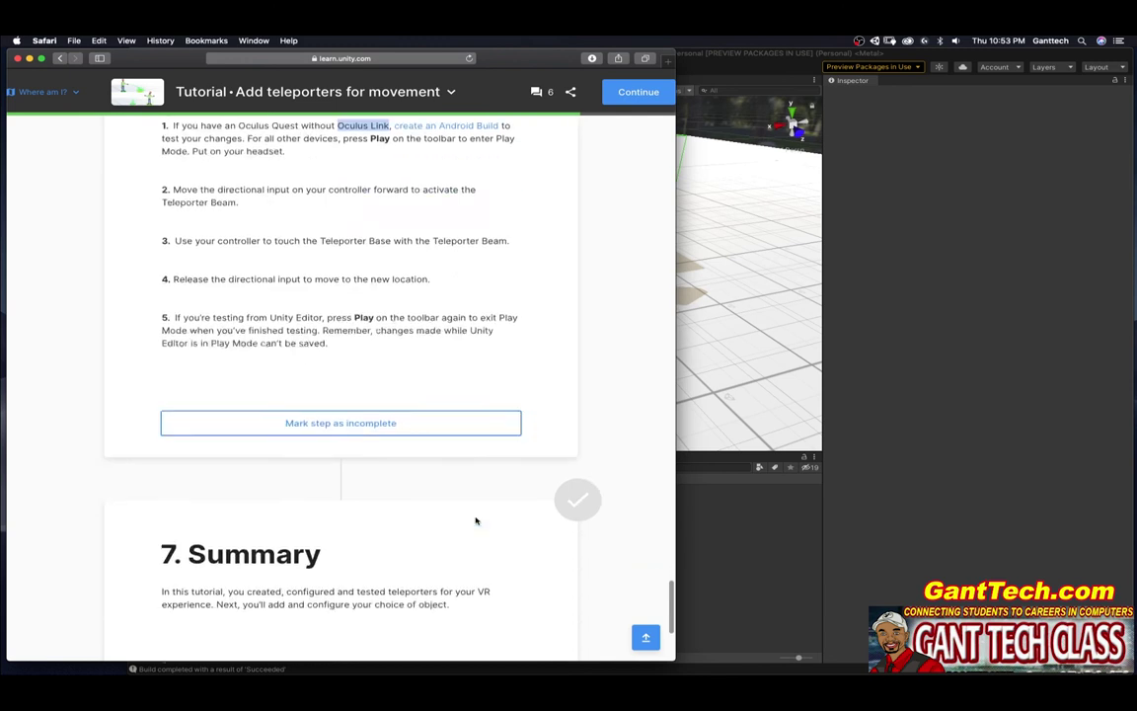
click(682, 491)
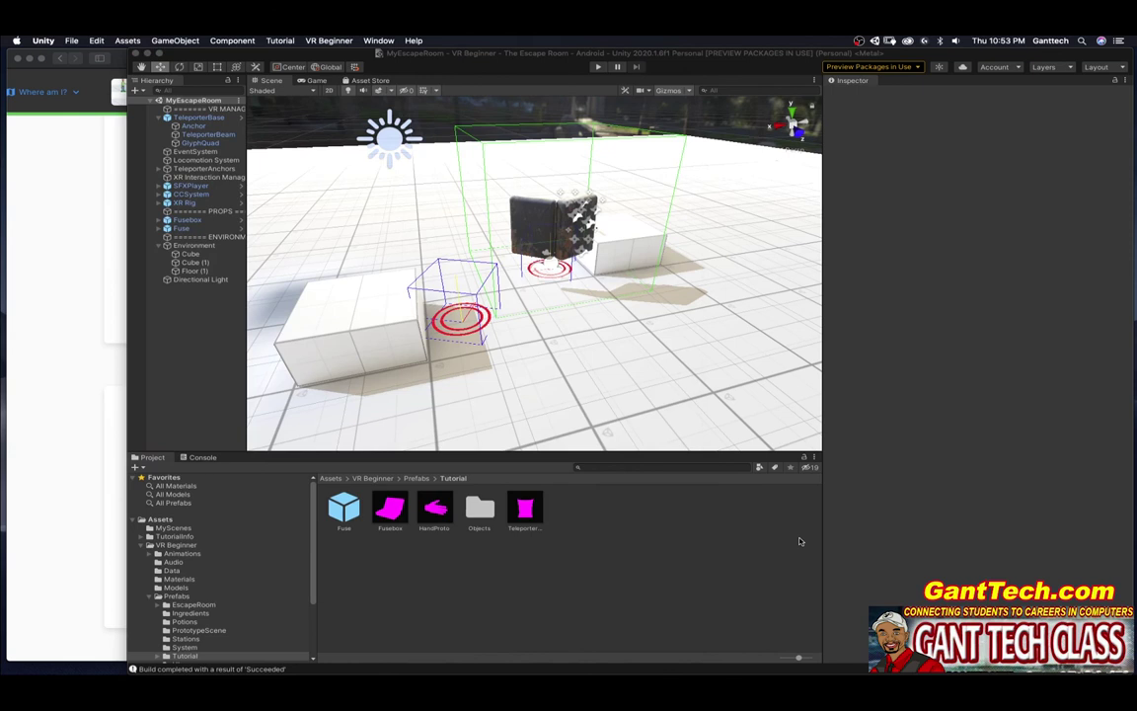
Swap PrototypeScene for MyEscapeRoom in Build Settings and build escapeRoomPrototype.apk, replacing the old file
click(74, 41)
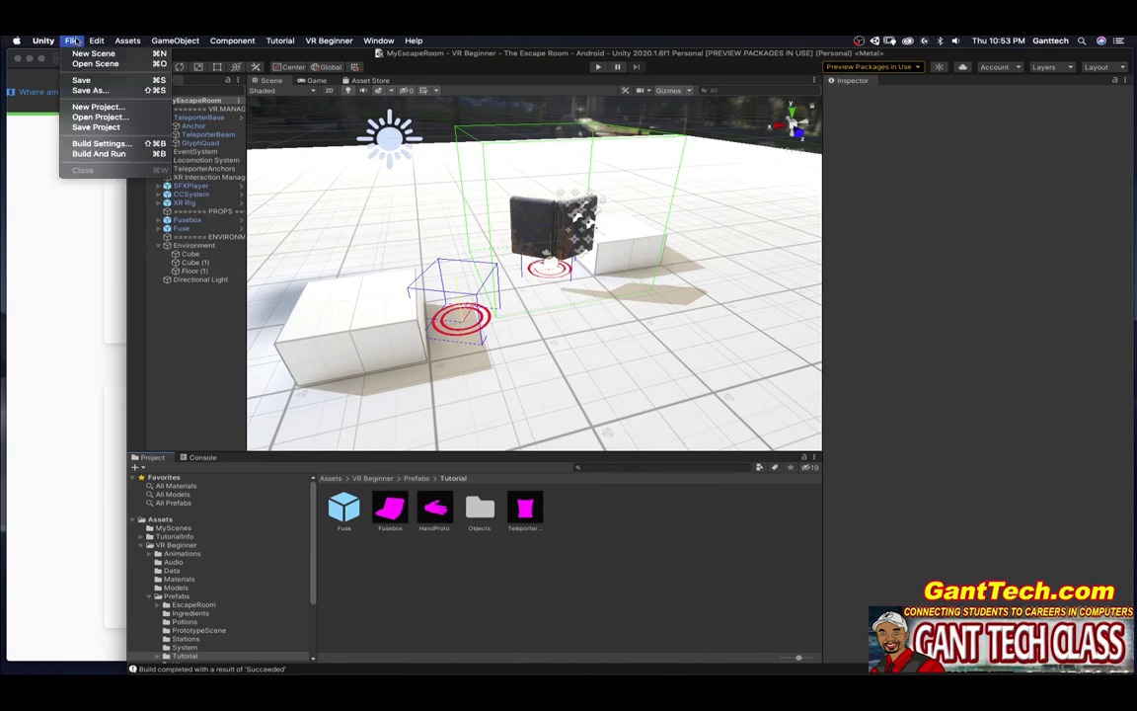
click(101, 143)
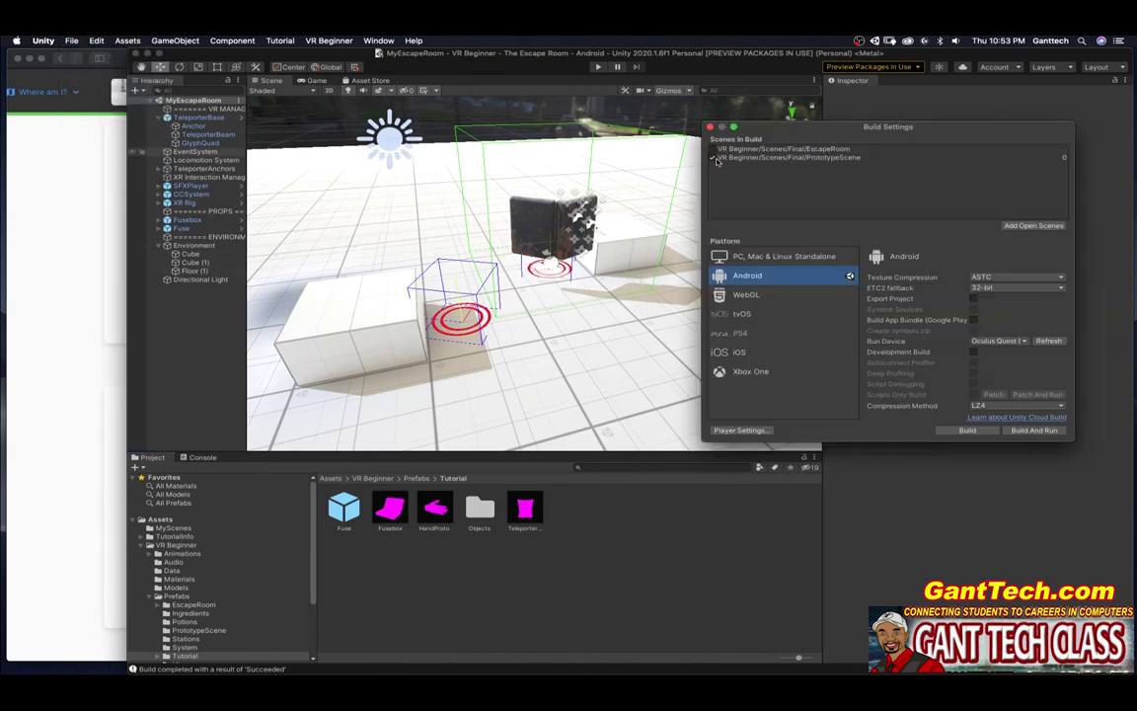
click(713, 158)
click(1027, 225)
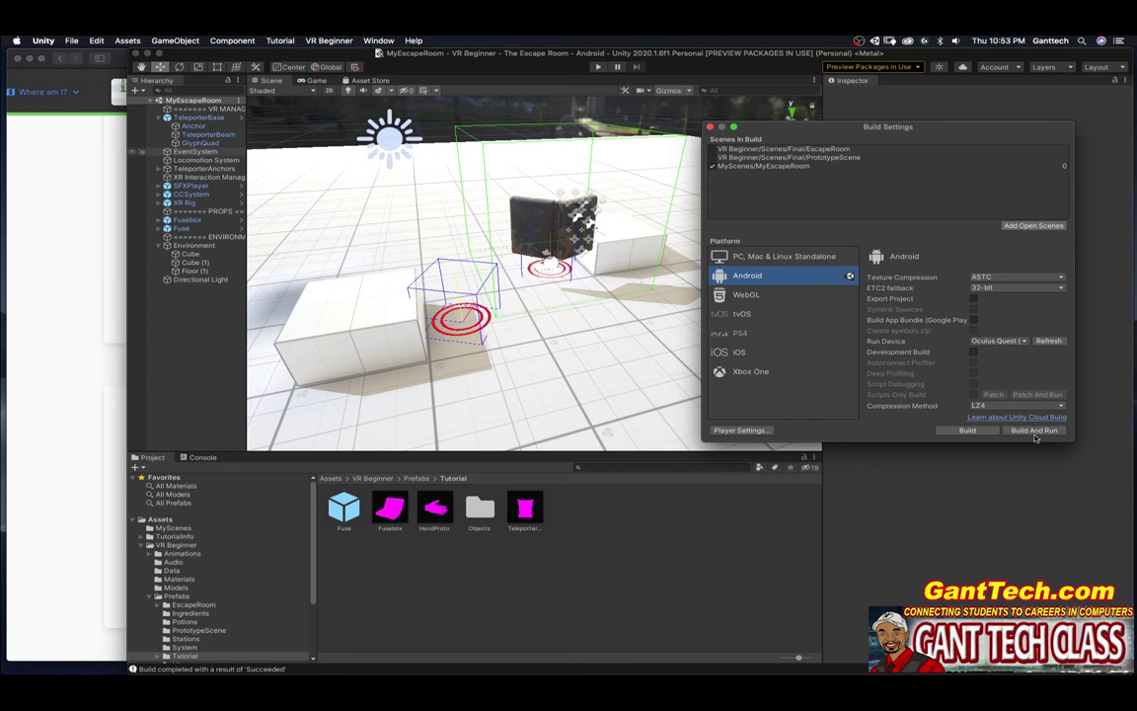
click(1029, 431)
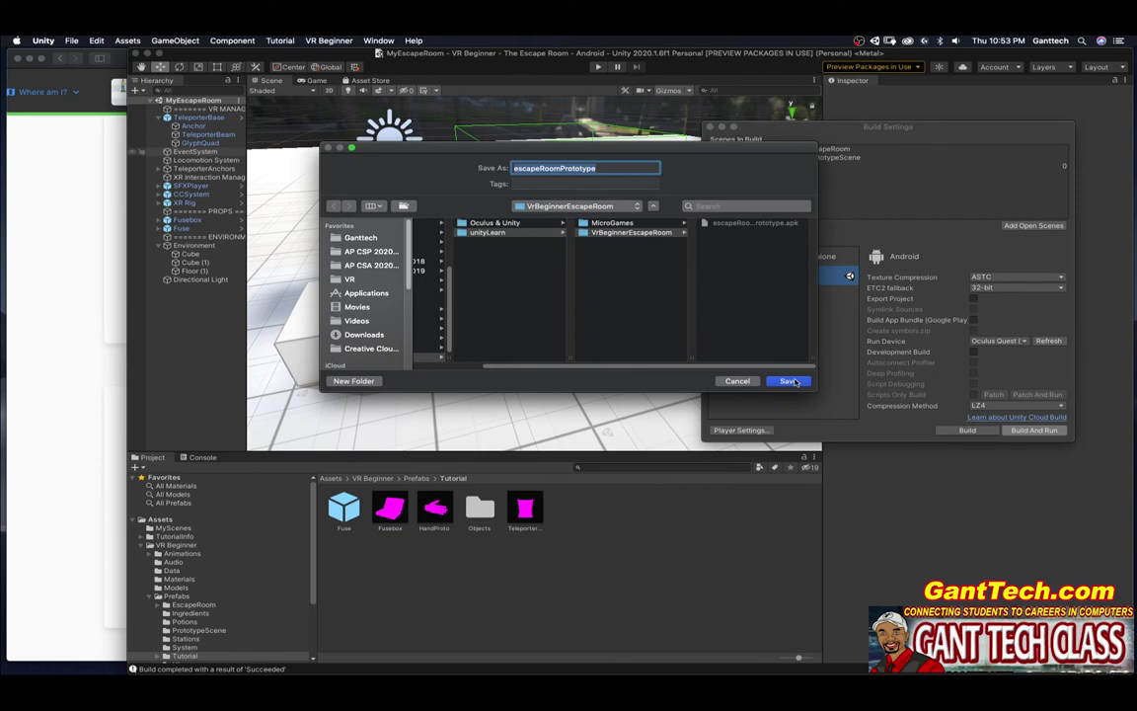
click(793, 381)
click(655, 218)
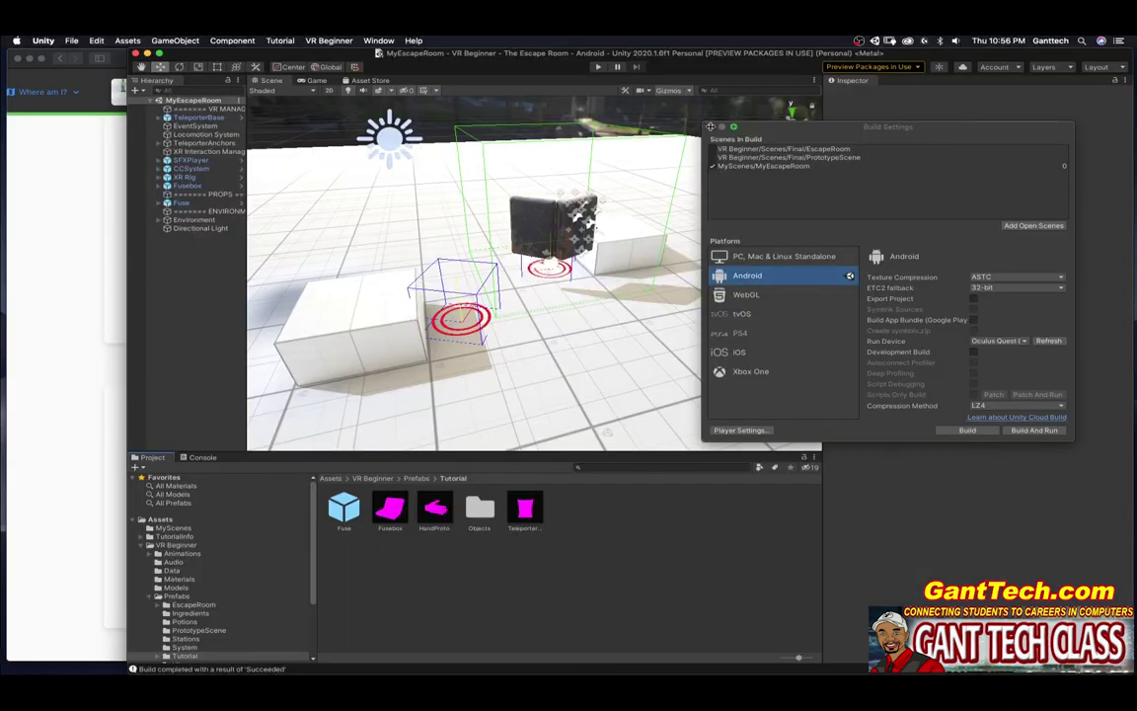
Close Build Settings and mark step 7 Summary of 'Add teleporters for movement' as completed in Safari
click(710, 127)
click(102, 399)
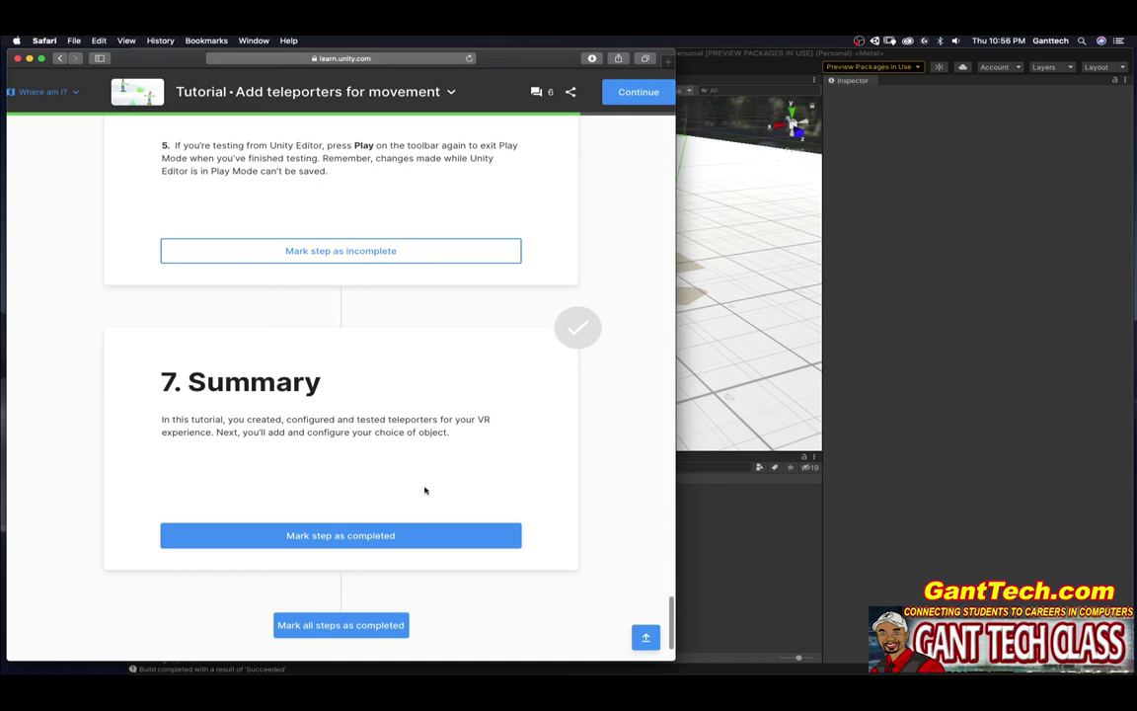
click(342, 533)
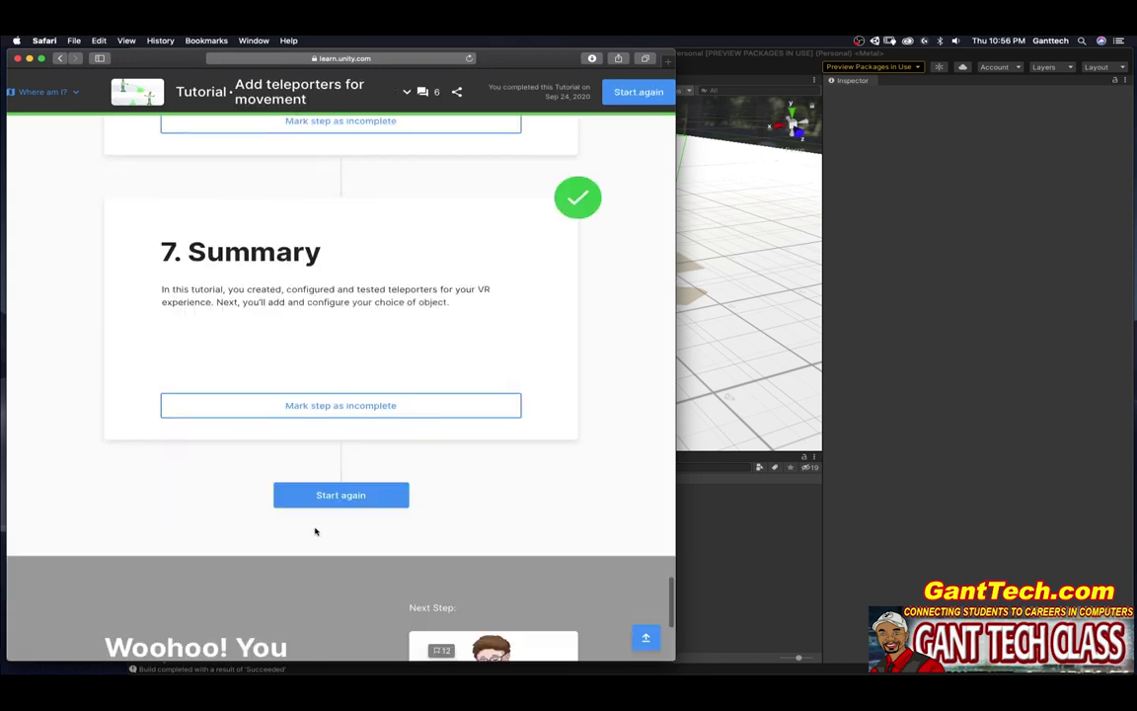